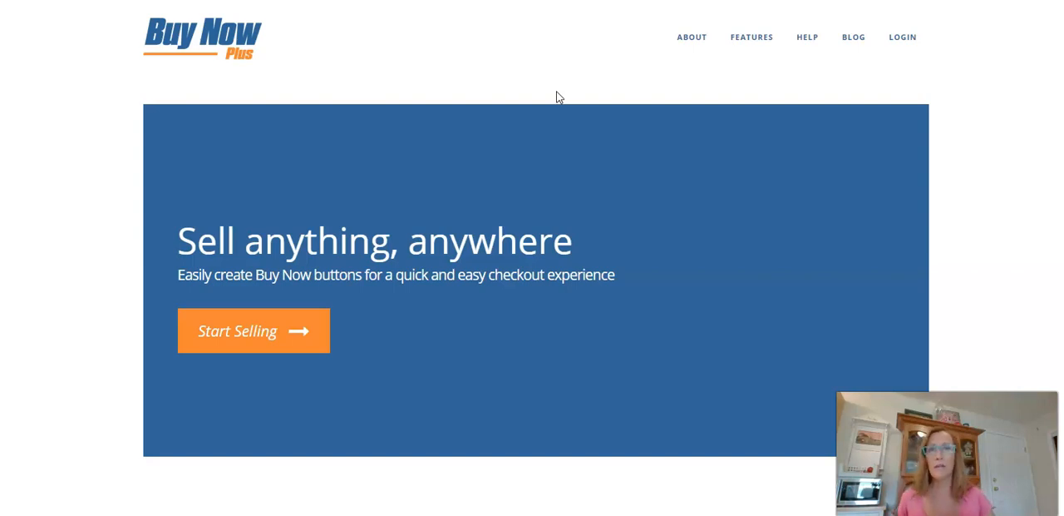
Search Google for "buy now plus" in a new browser tab.
click(698, 1)
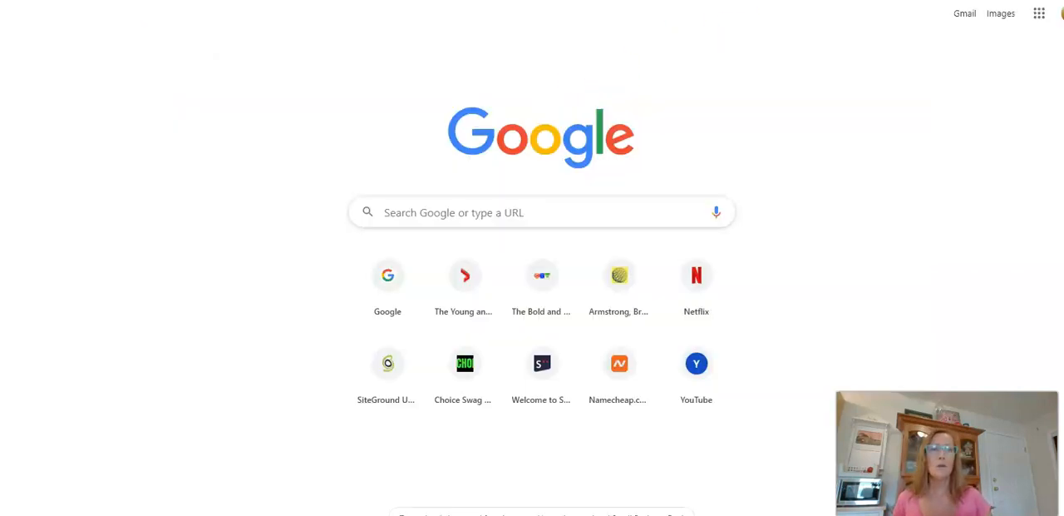
click(464, 214)
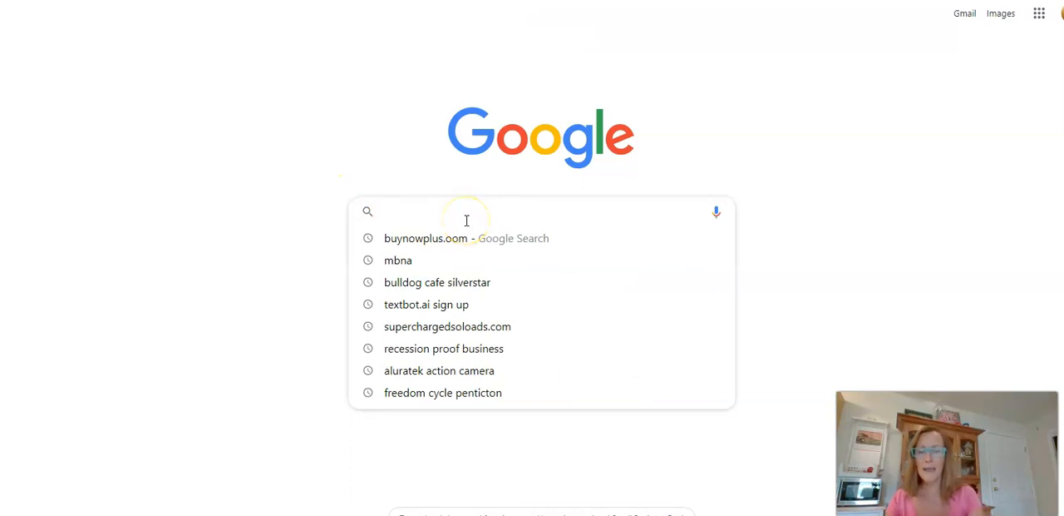
text(buy now p)
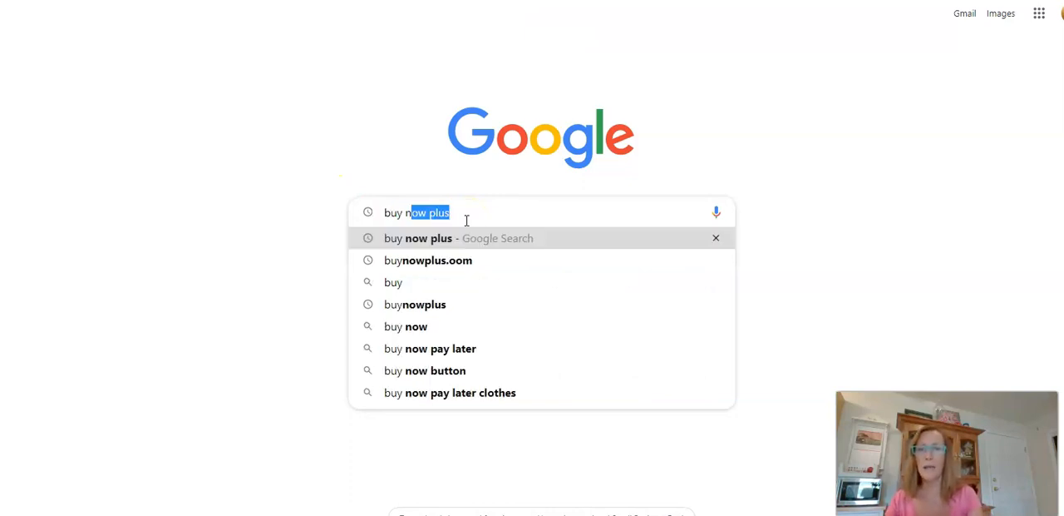
text(lus)
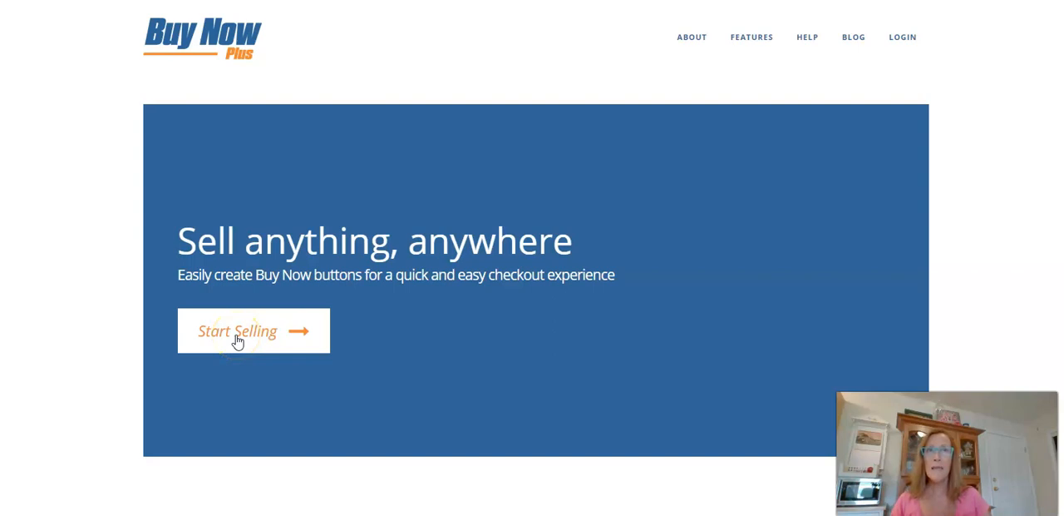
Open the Buy Now Plus login page and sign in with the prefilled account credentials.
click(237, 333)
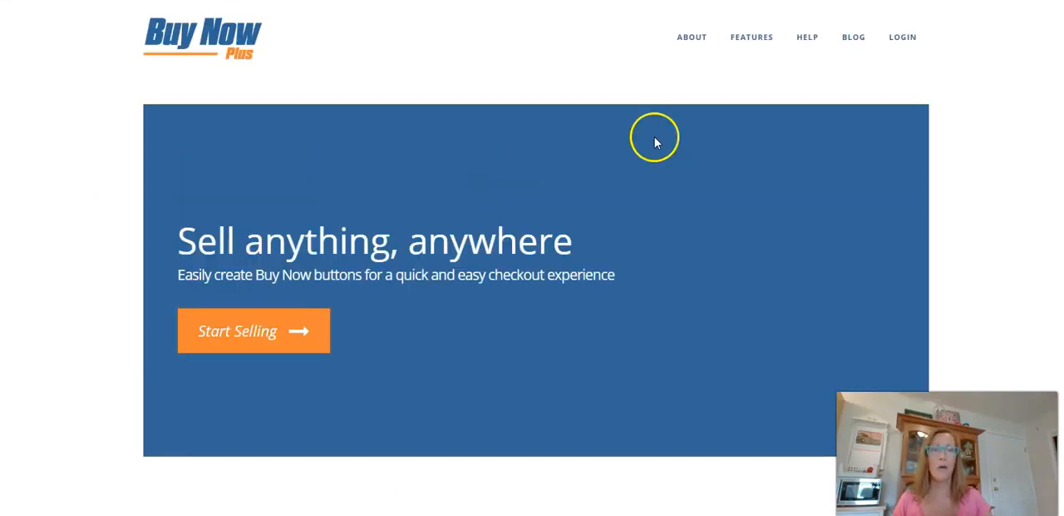
click(888, 35)
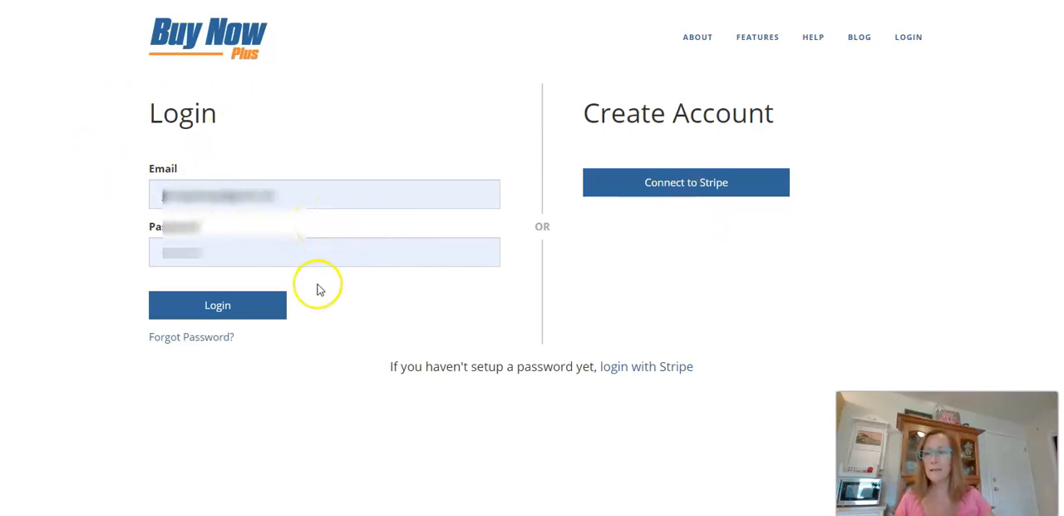
click(207, 312)
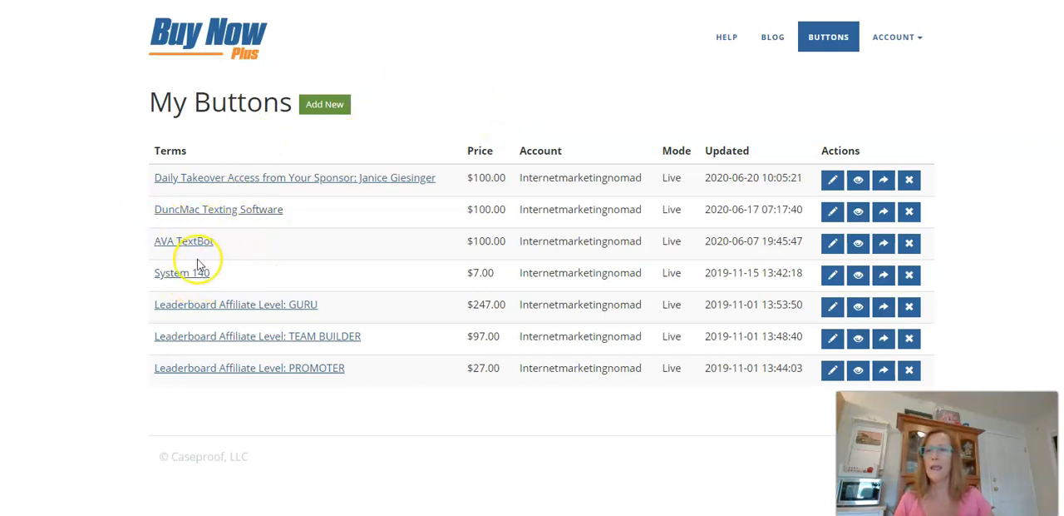
Start a new payment button and enter "Ava TextBot Softare" as its terms.
click(327, 105)
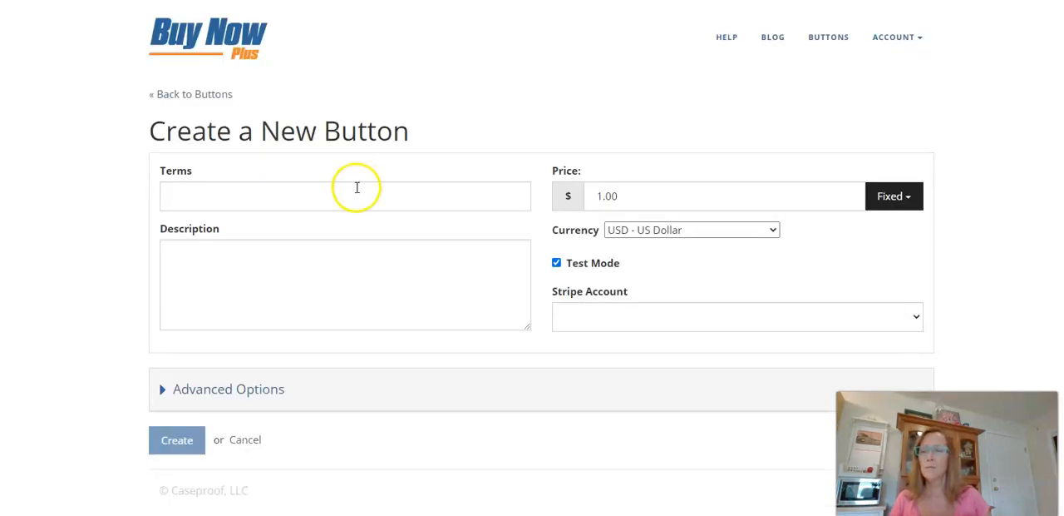
click(370, 196)
text(Ava)
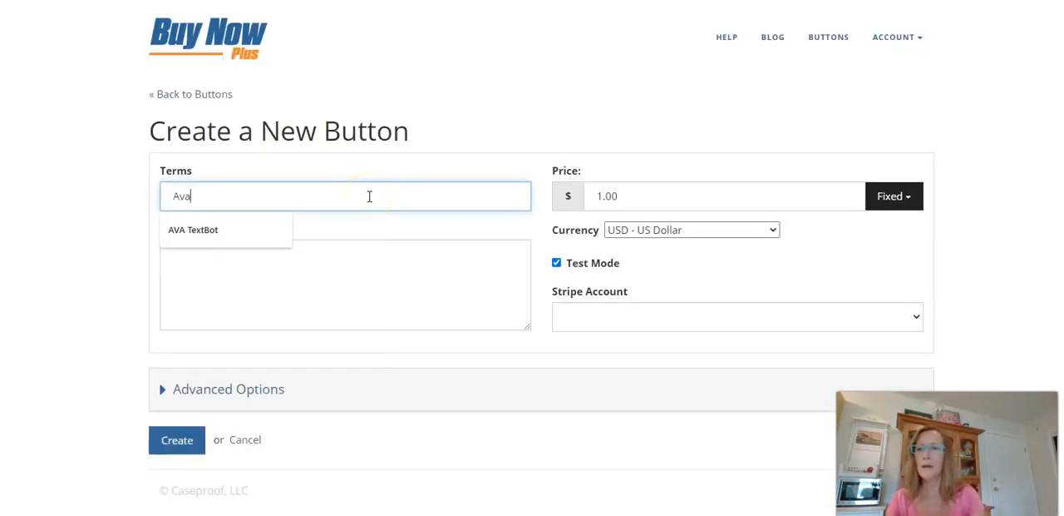
text( Text)
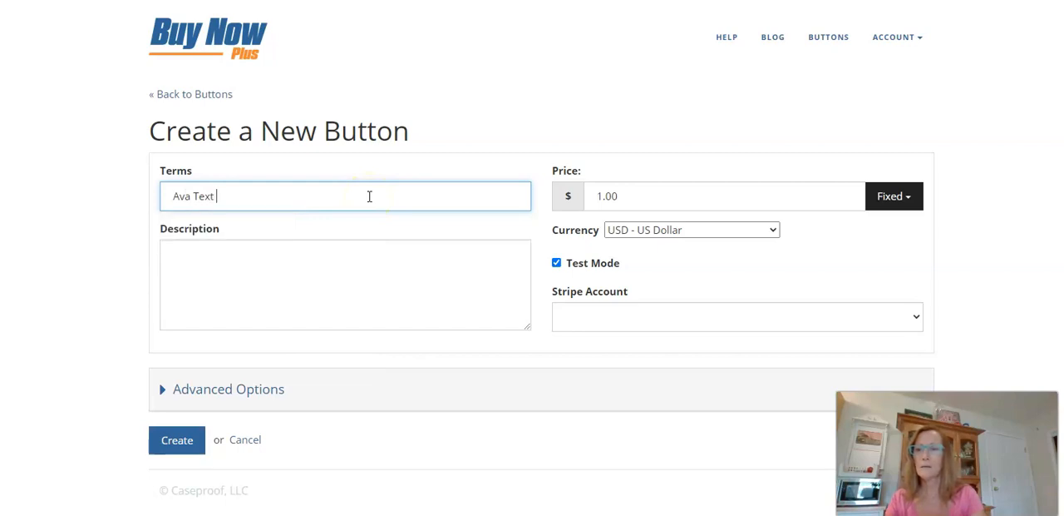
text(Bot Softare)
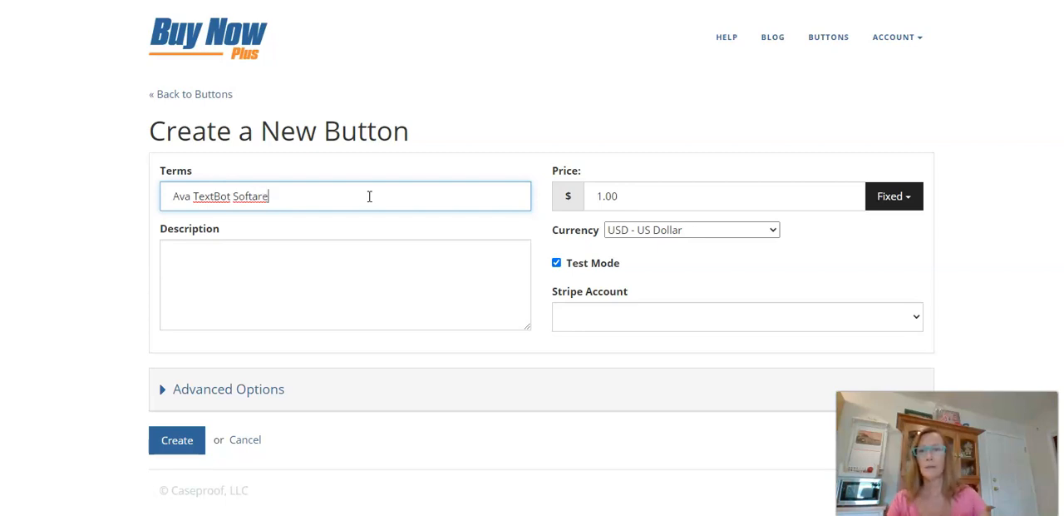
Describe the button as a $100 Payment to the seller, giving the seller's full name, for Ava Textbot Access.
click(258, 273)
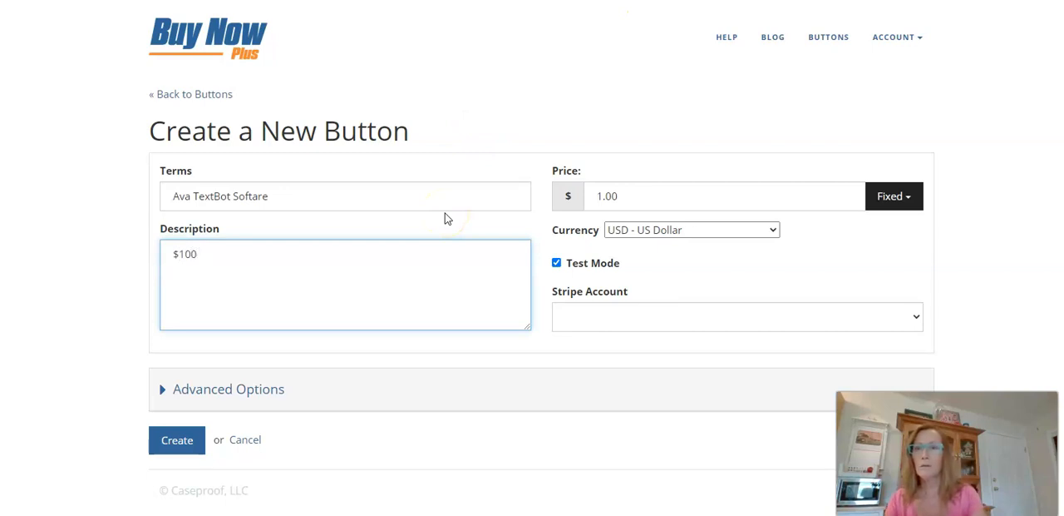
text(Payment)
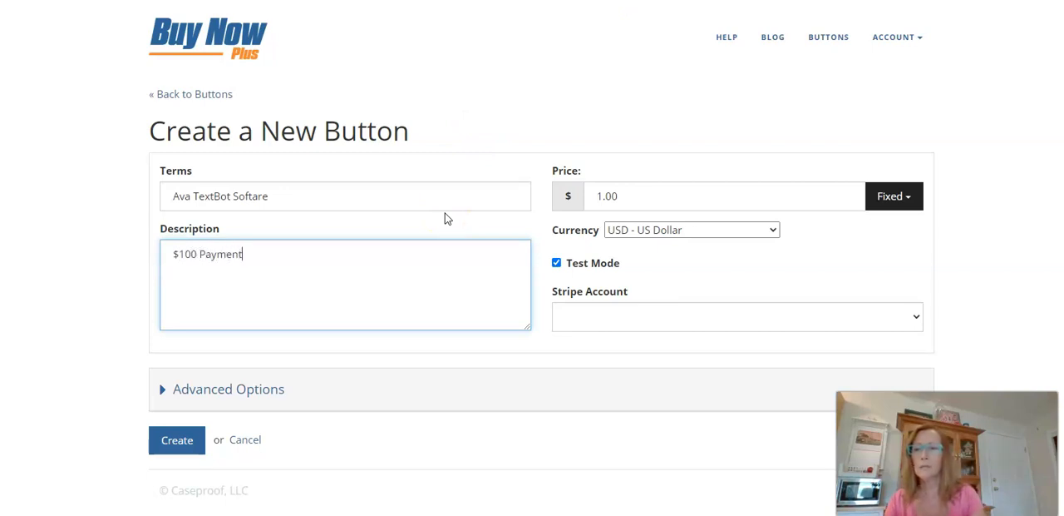
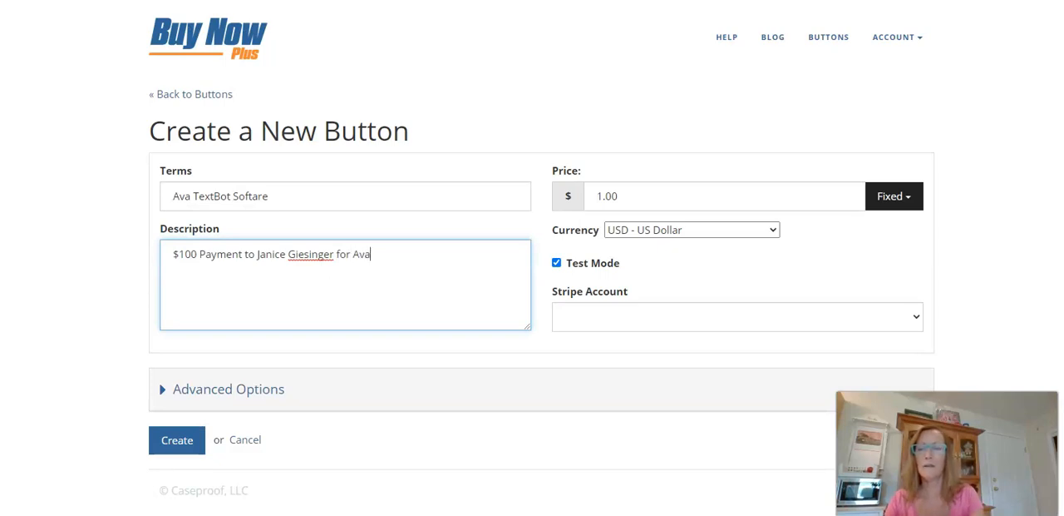
text(extbot Access)
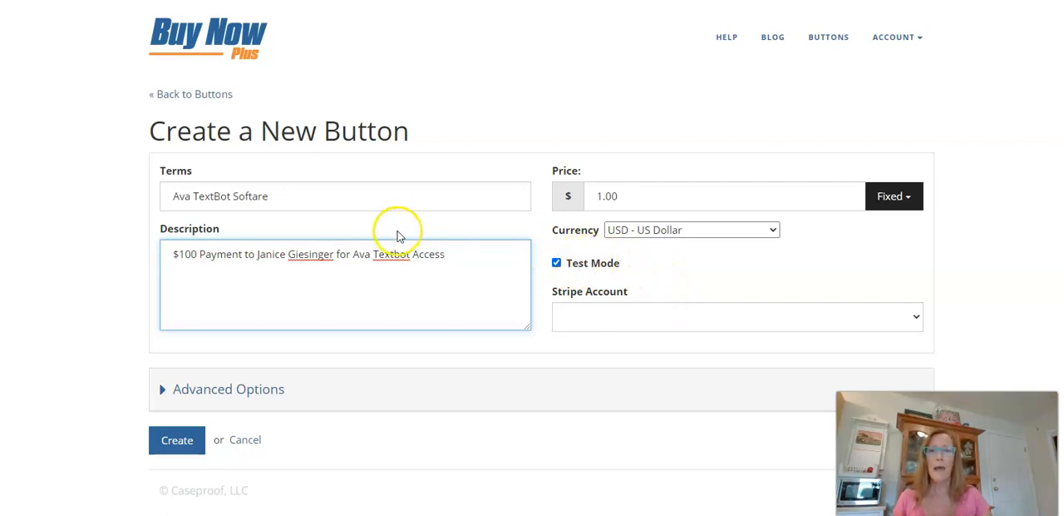
Choose Internetmarketingnomad as the Stripe account and set the button's price to 100.00.
click(622, 317)
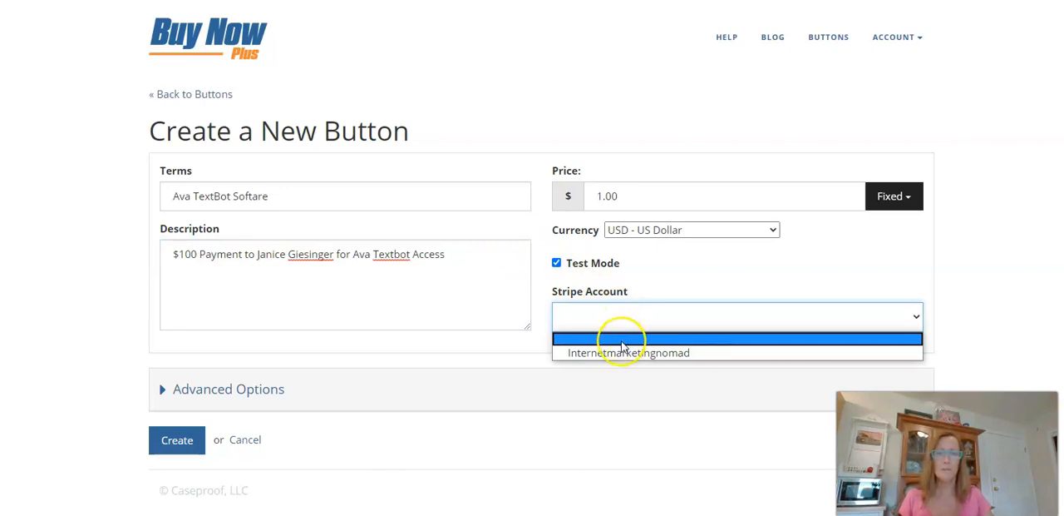
click(625, 353)
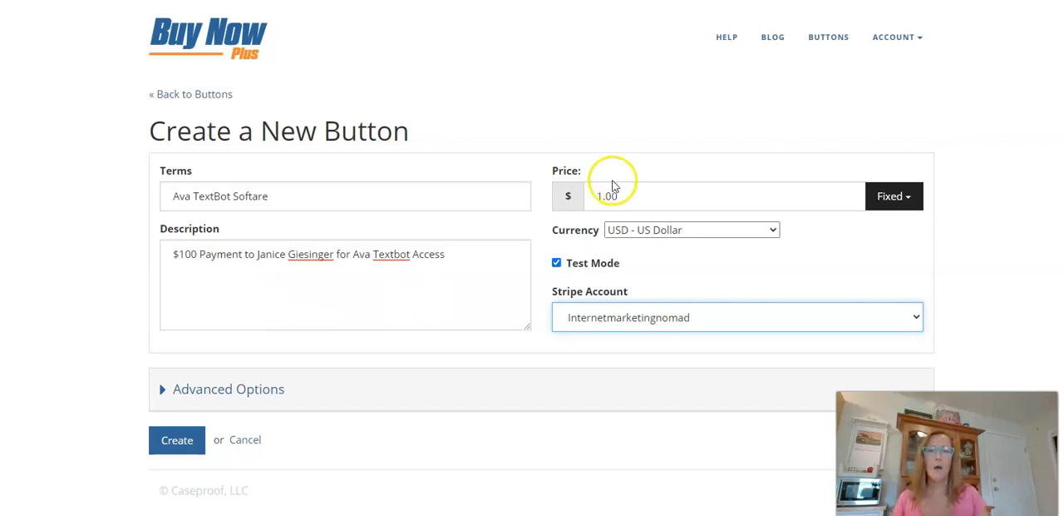
drag(637, 194, 572, 203)
text(100.00)
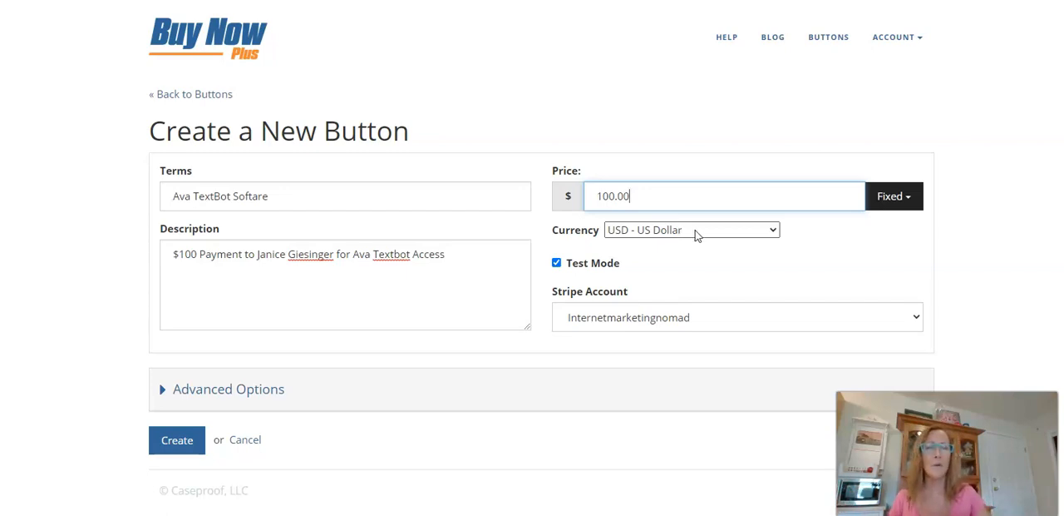
Look through the available currencies for the button, keeping USD - US Dollar.
click(697, 236)
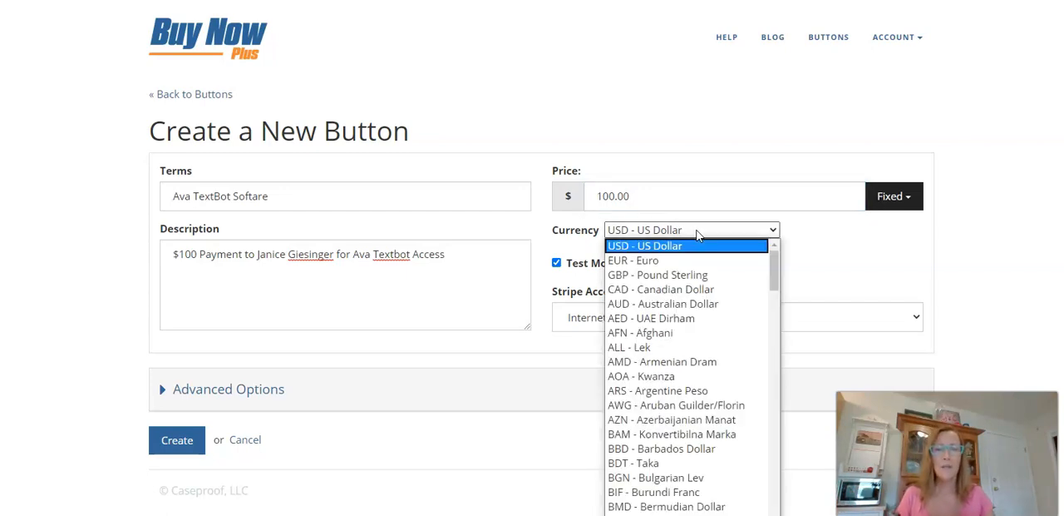
click(648, 295)
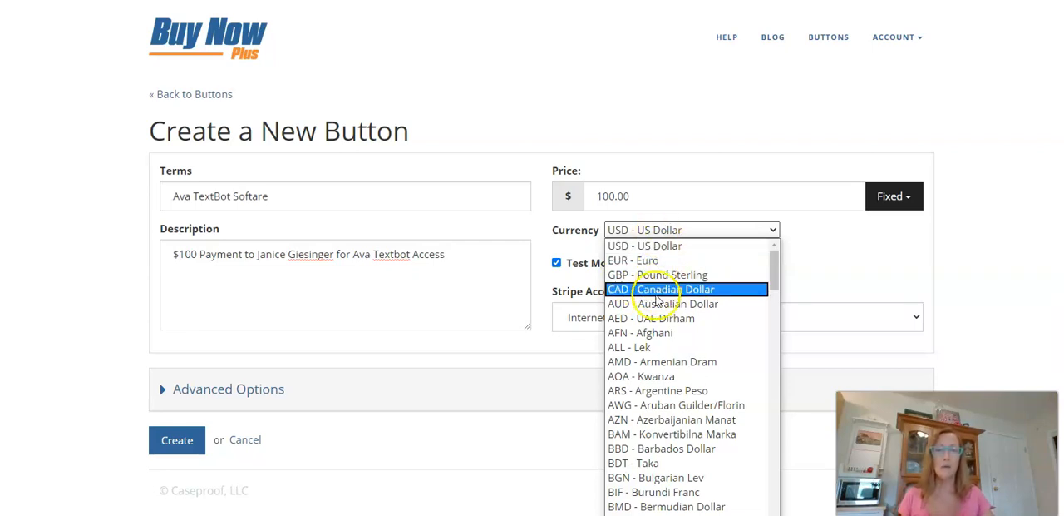
scroll(680, 402, down, 15)
scroll(680, 402, down, 12)
scroll(687, 399, up, 15)
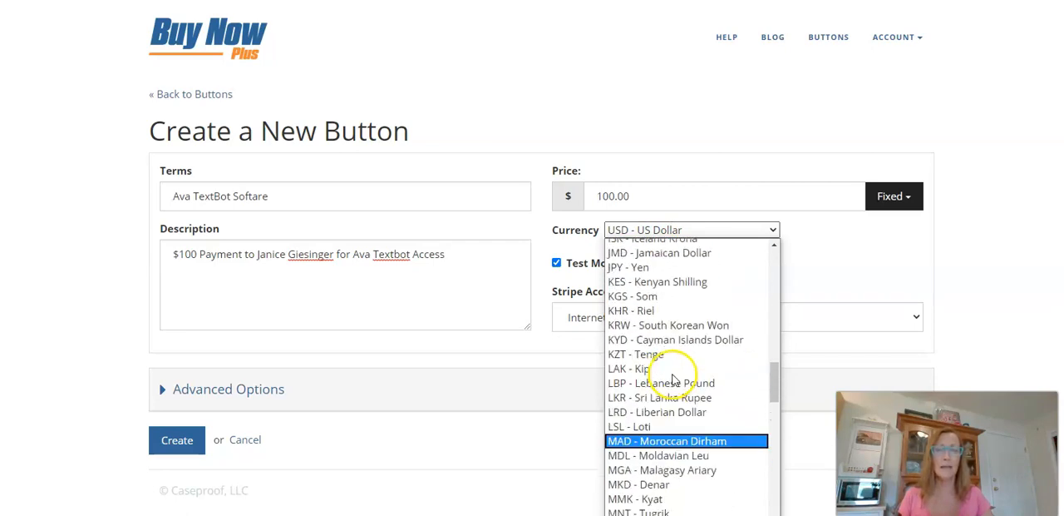
scroll(674, 378, up, 10)
click(692, 239)
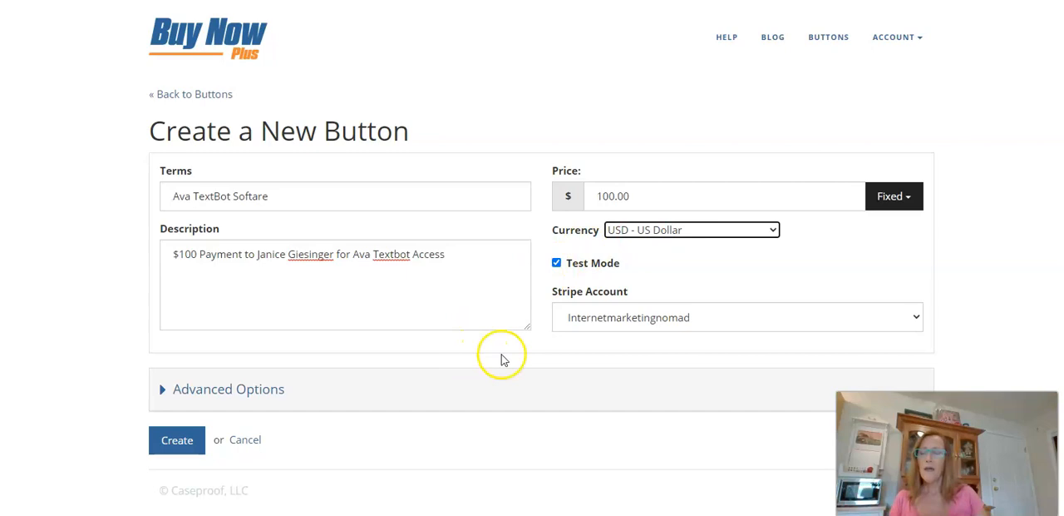
Create the new button in test mode and view its checkout page.
click(166, 444)
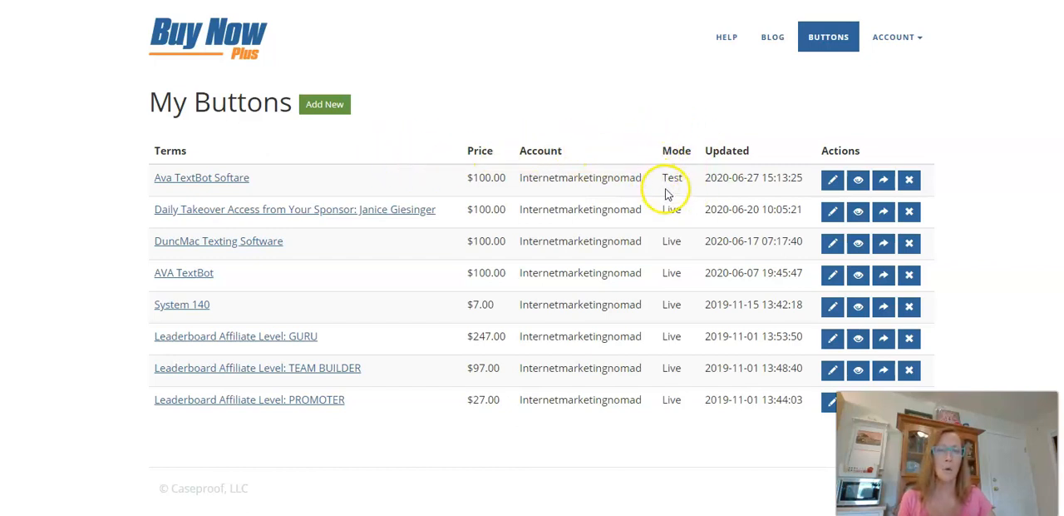
click(859, 181)
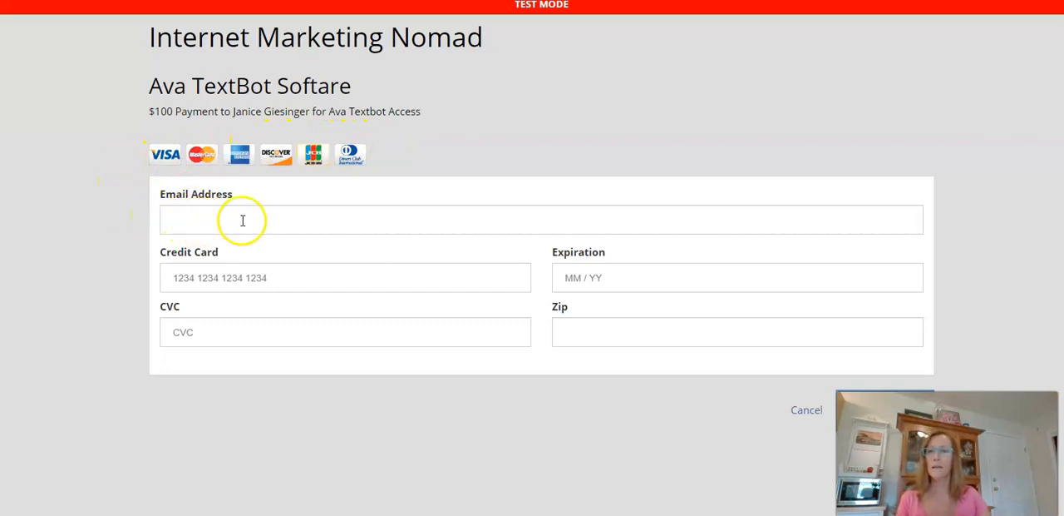
Try a placeholder card number in the checkout page's credit card field.
click(249, 281)
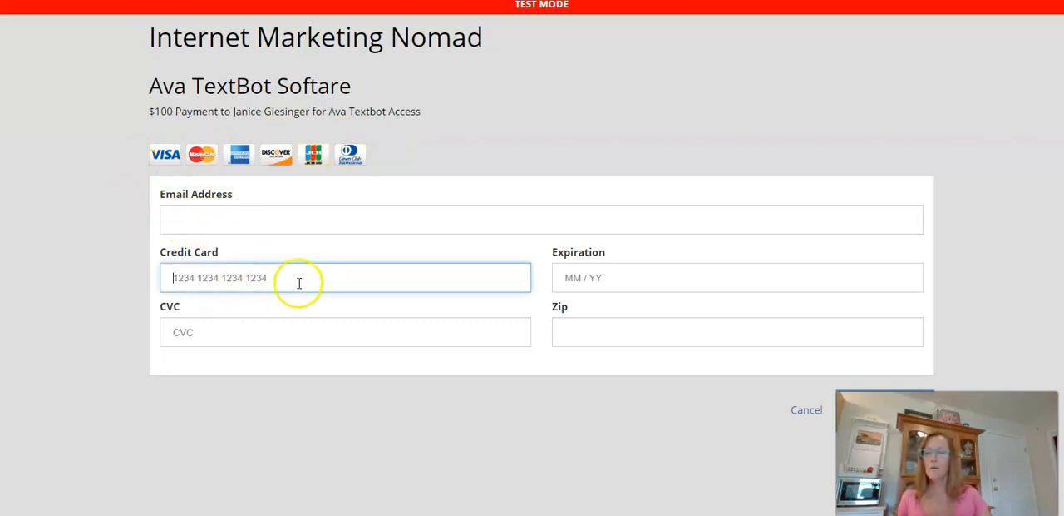
text(1234 1234 1234 1234)
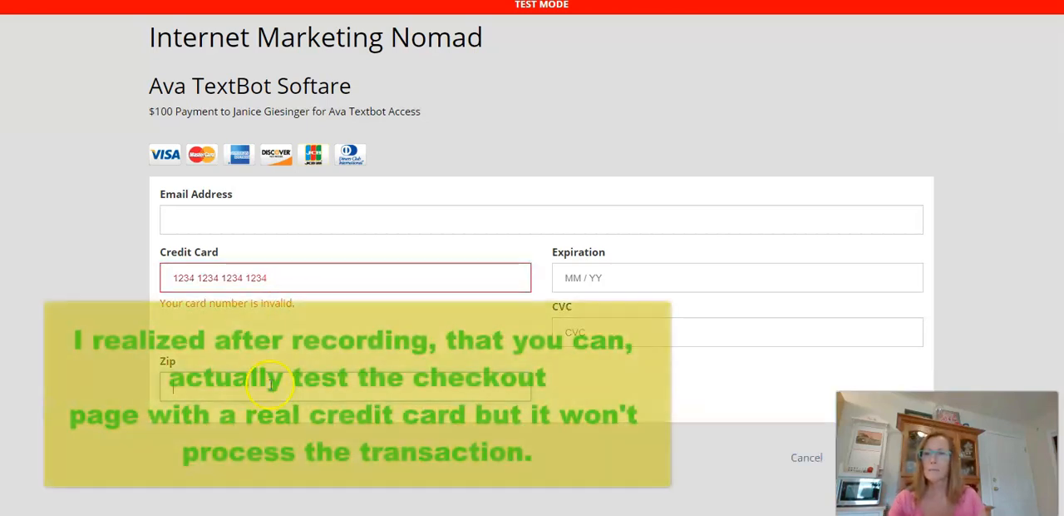
click(303, 279)
drag(303, 279, 131, 275)
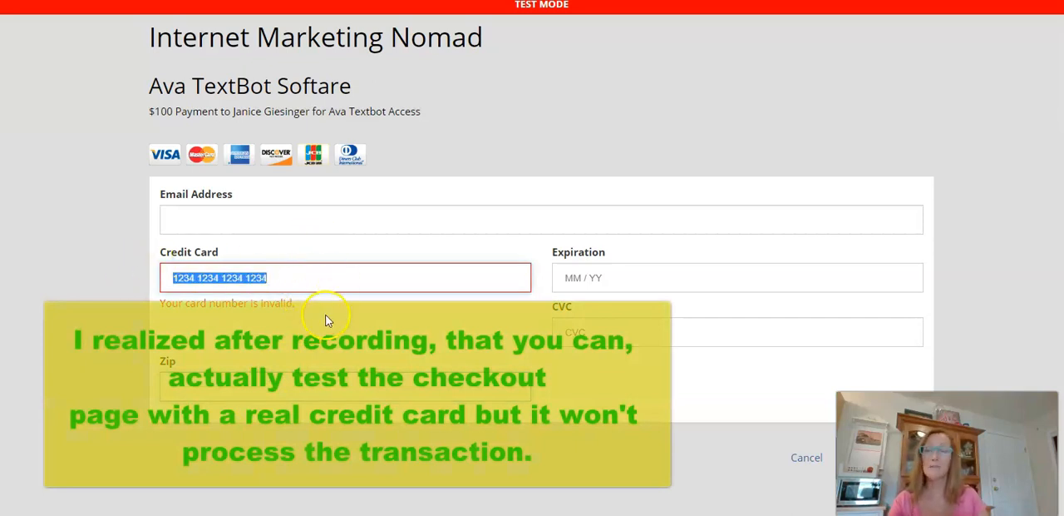
click(340, 361)
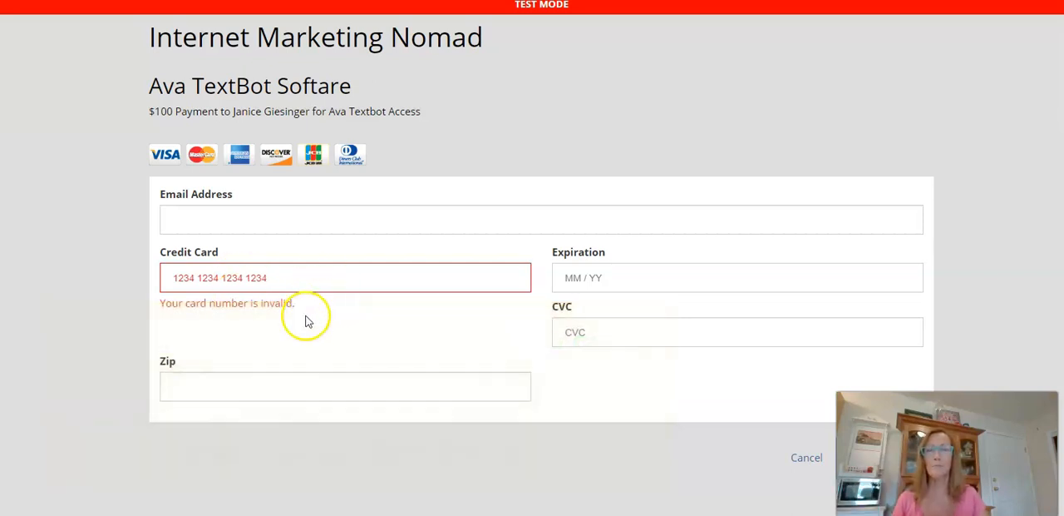
click(333, 272)
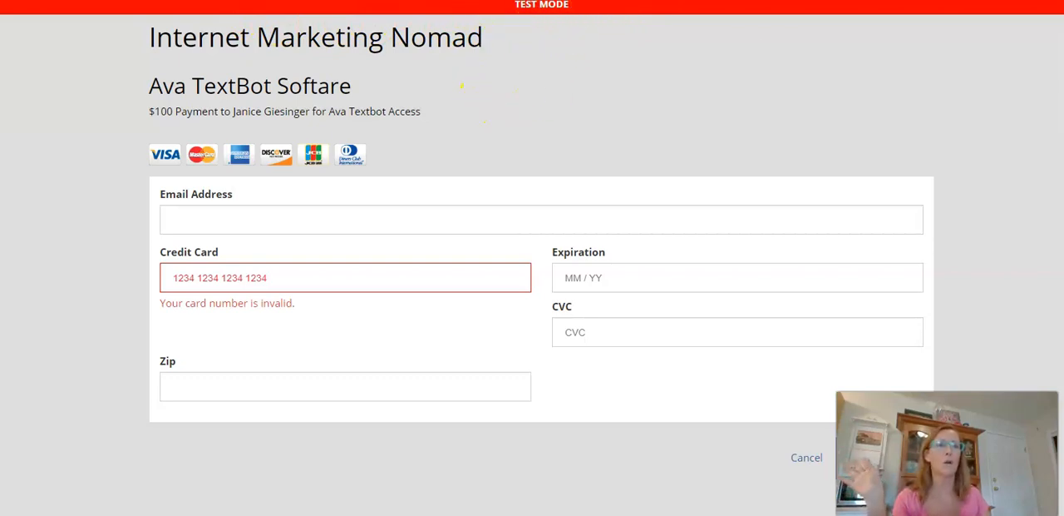
Return to the button list, edit the new button's terms to "Ava TextBot Software" and save the update.
click(582, 0)
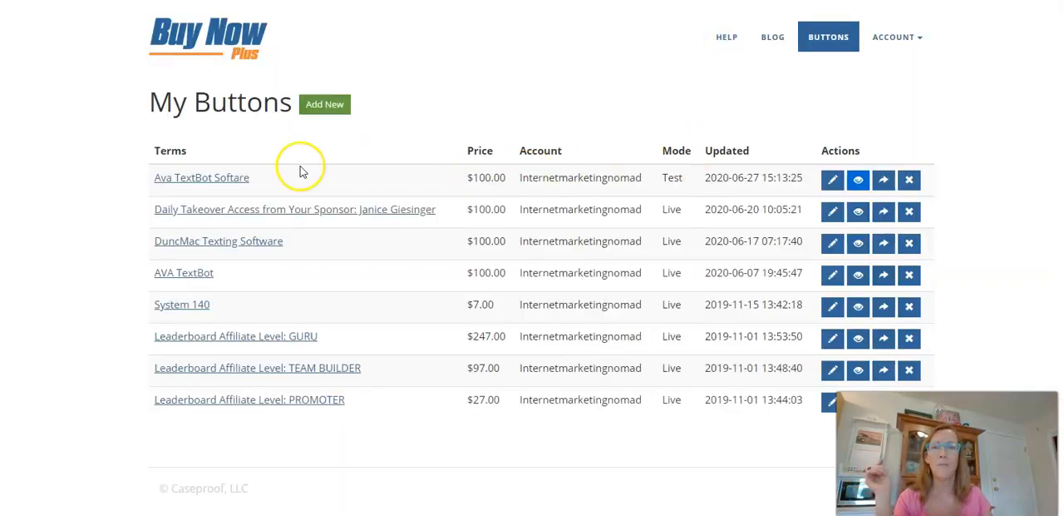
click(831, 181)
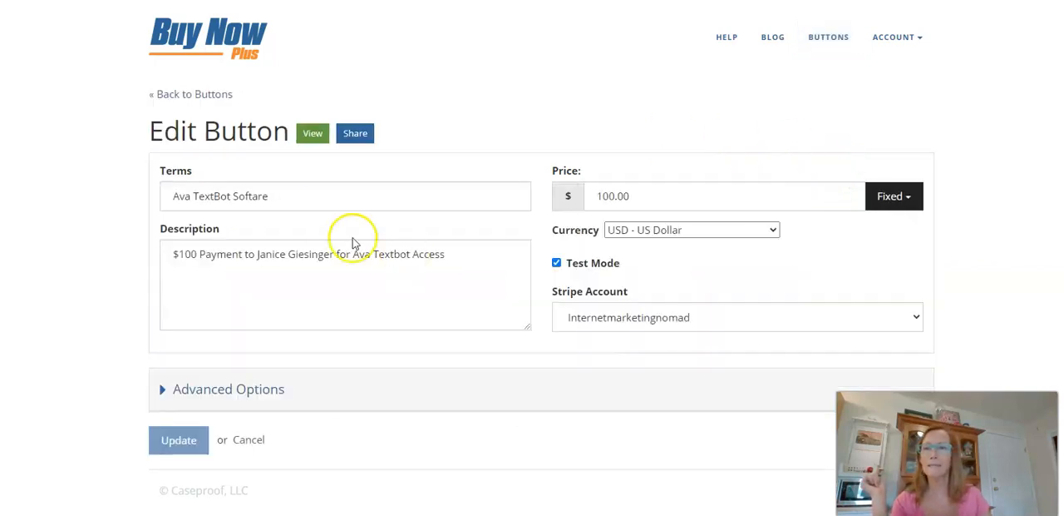
click(253, 196)
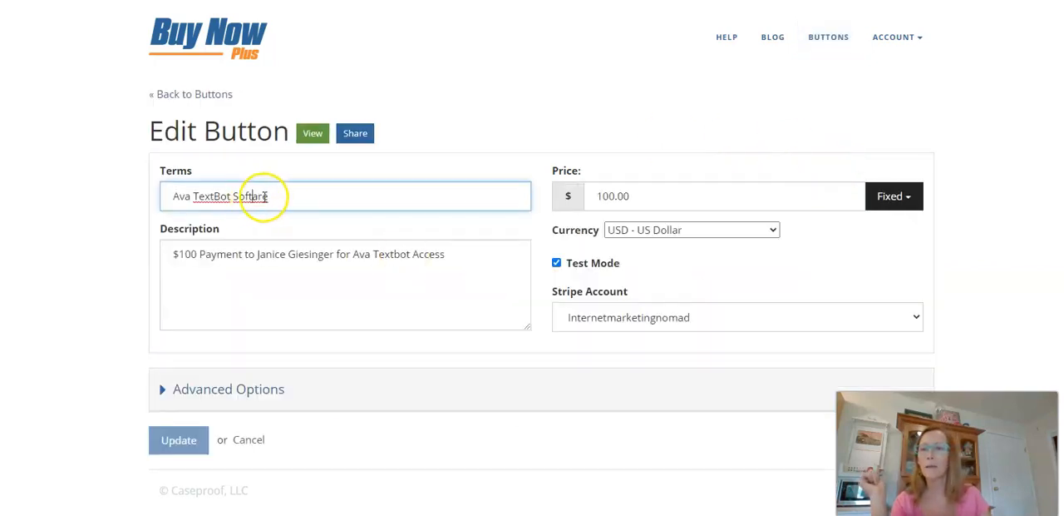
text(w)
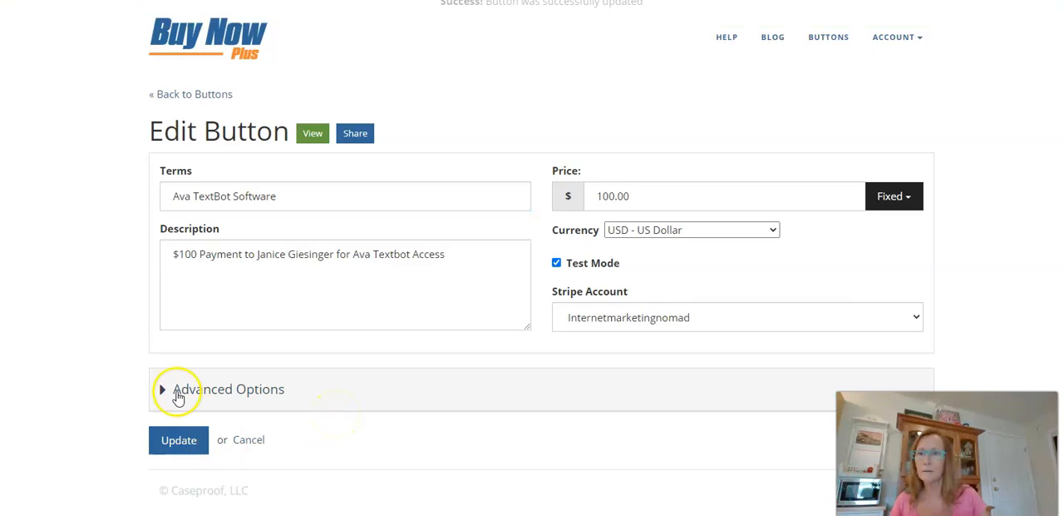
Expand the advanced options, make the Name field displayed and required at checkout, and display the Billing Address.
click(209, 388)
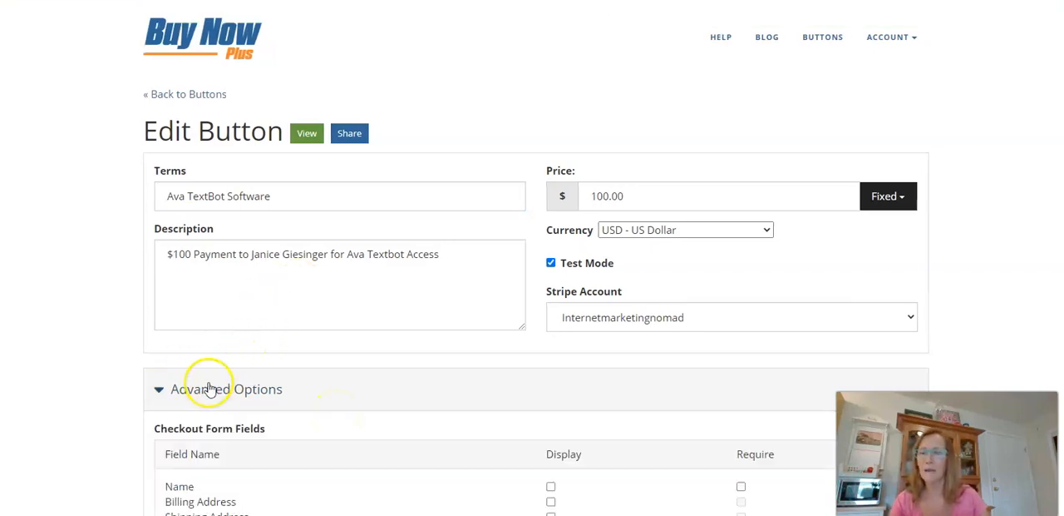
scroll(360, 369, down, 3)
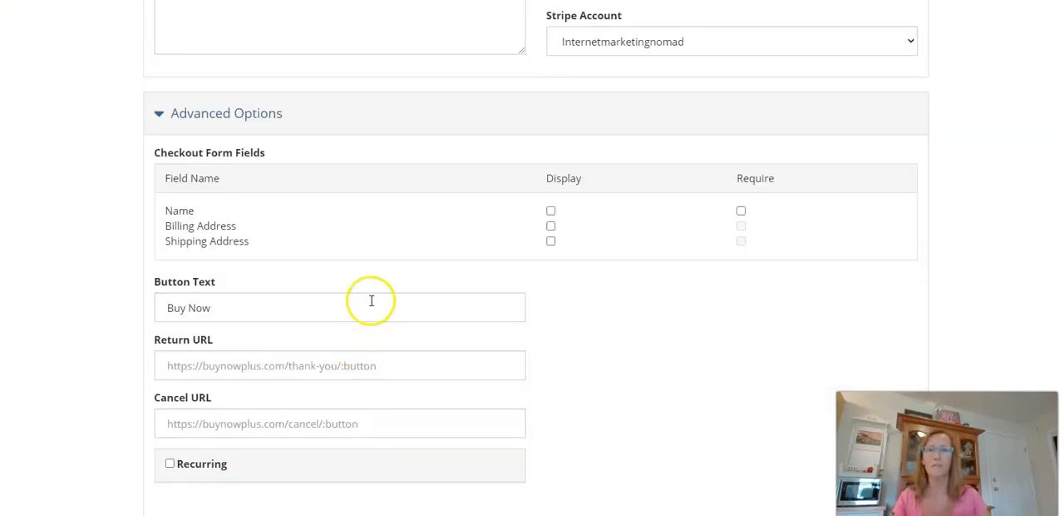
scroll(371, 300, down, 1)
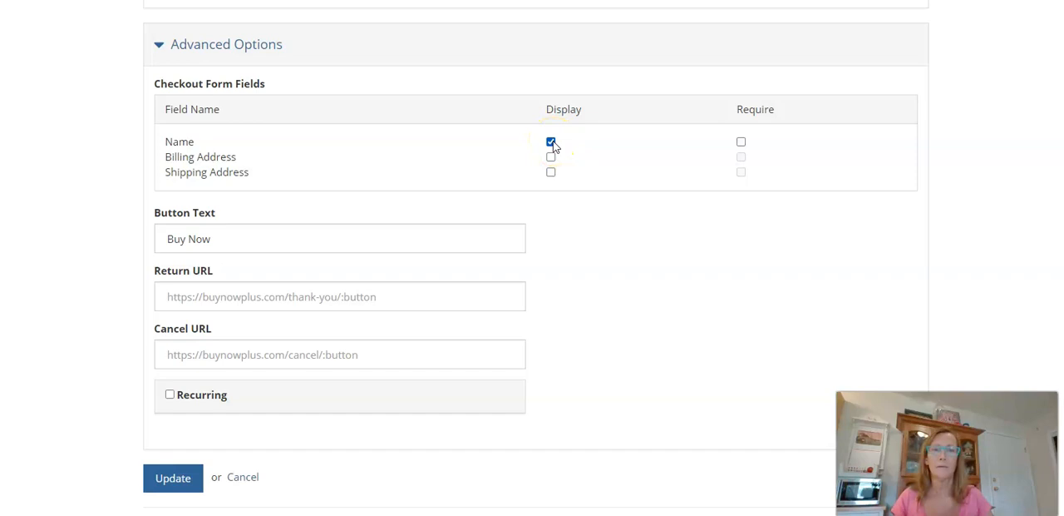
click(742, 143)
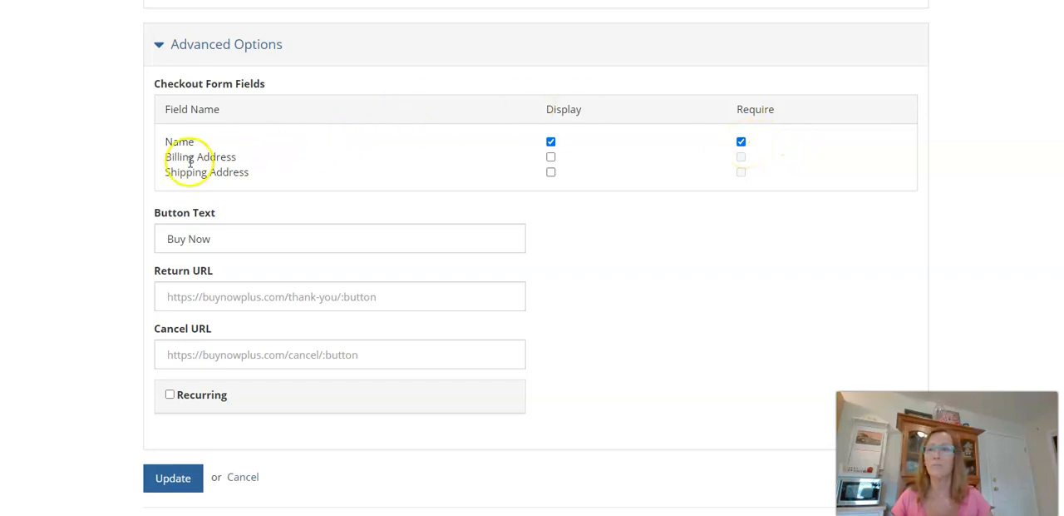
click(550, 157)
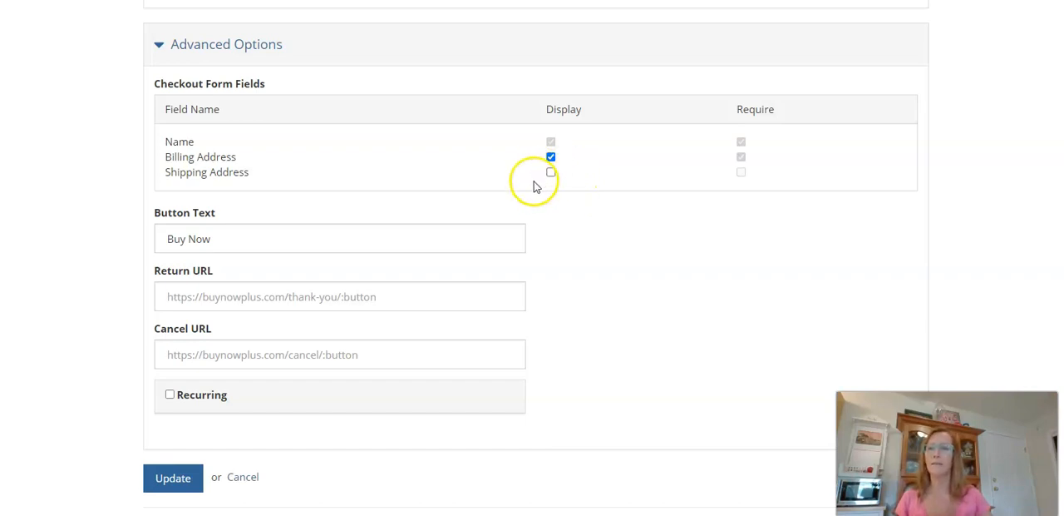
triple_click(224, 233)
scroll(223, 228, down, 1)
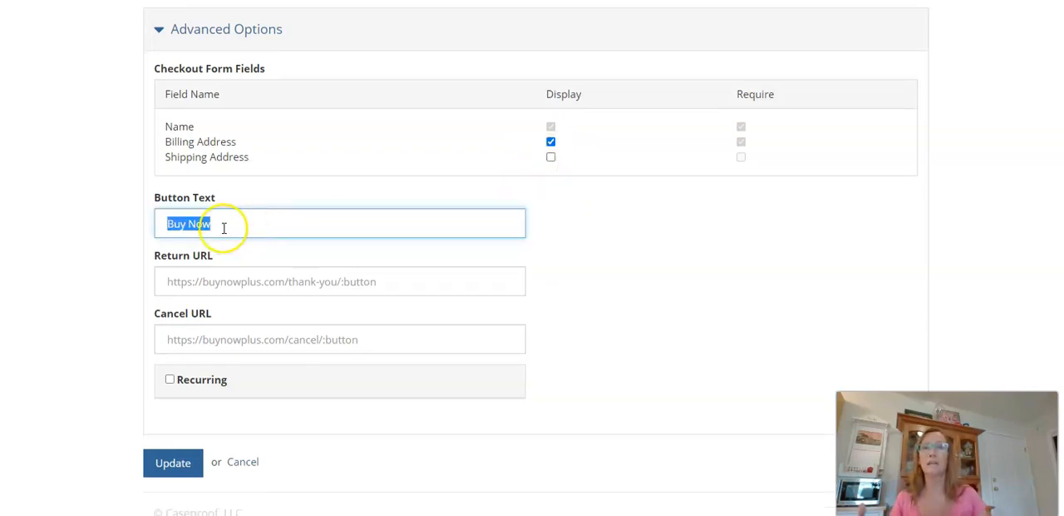
click(274, 227)
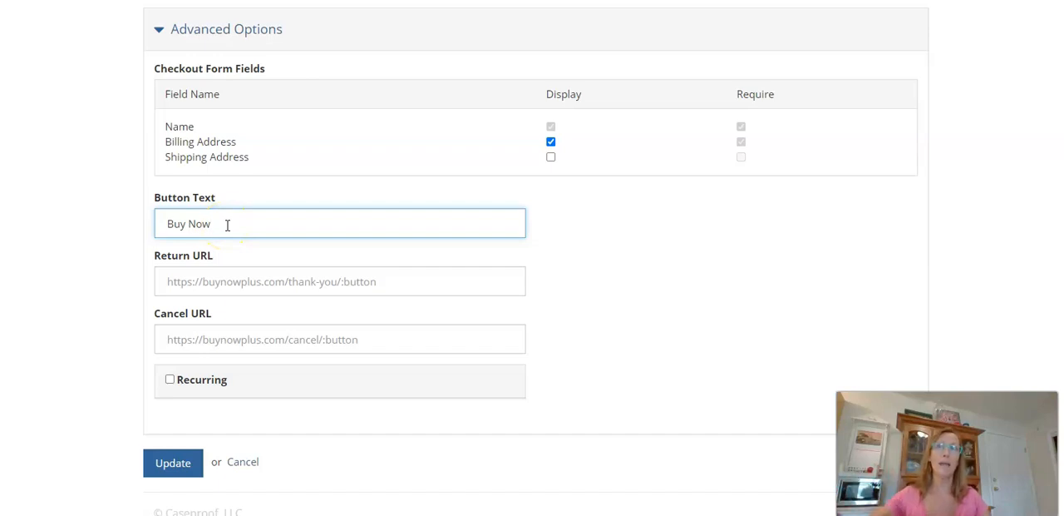
click(287, 227)
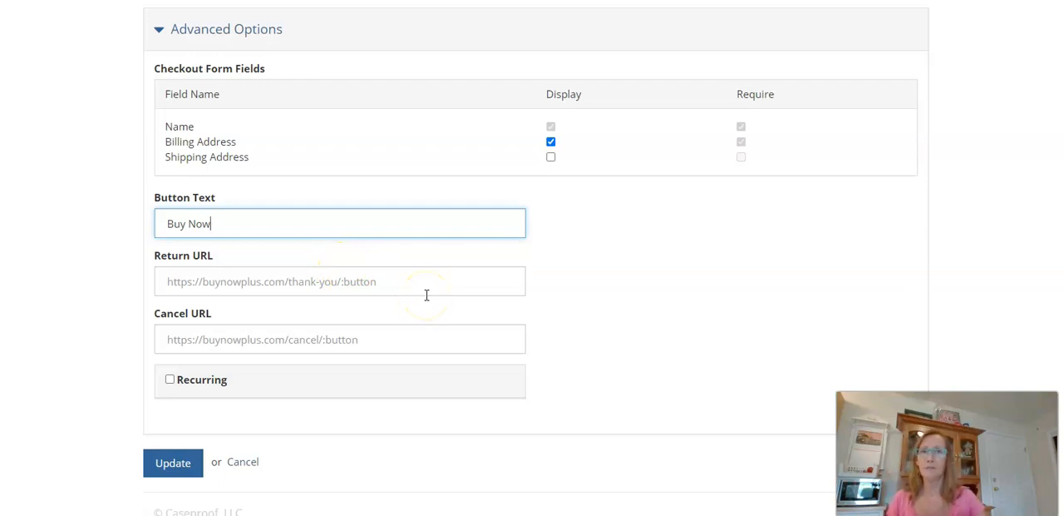
Paste a web address as the button's Return URL and another as its Cancel URL.
click(295, 281)
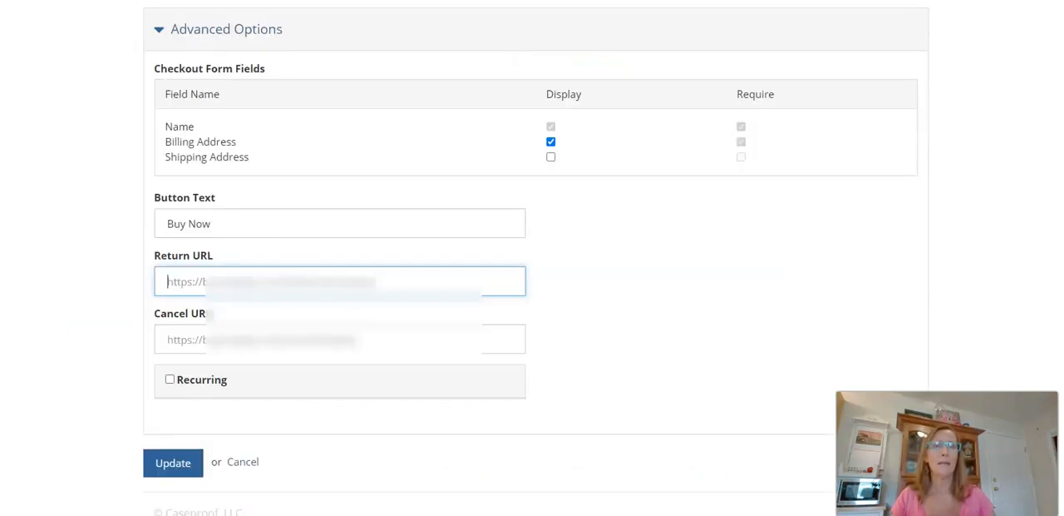
key(ctrl+v)
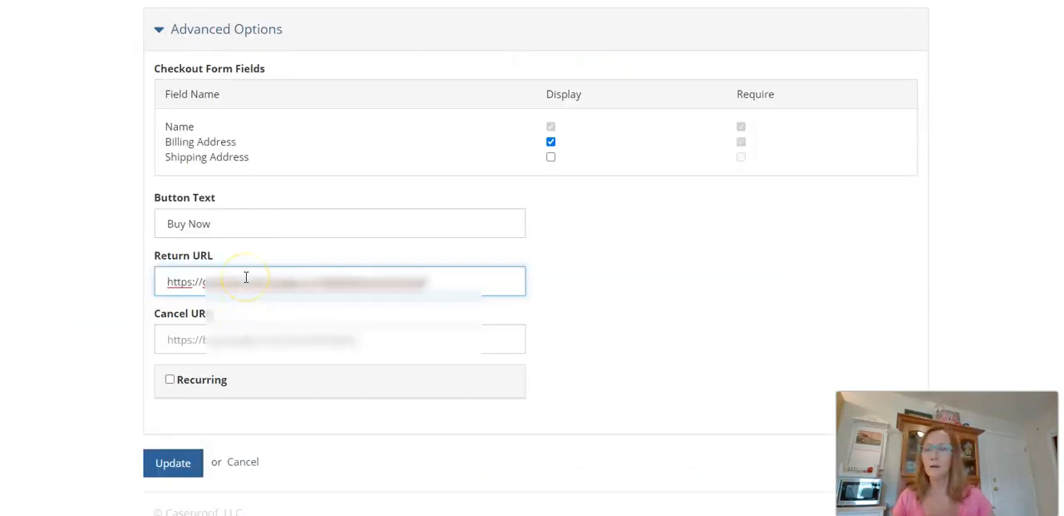
click(465, 287)
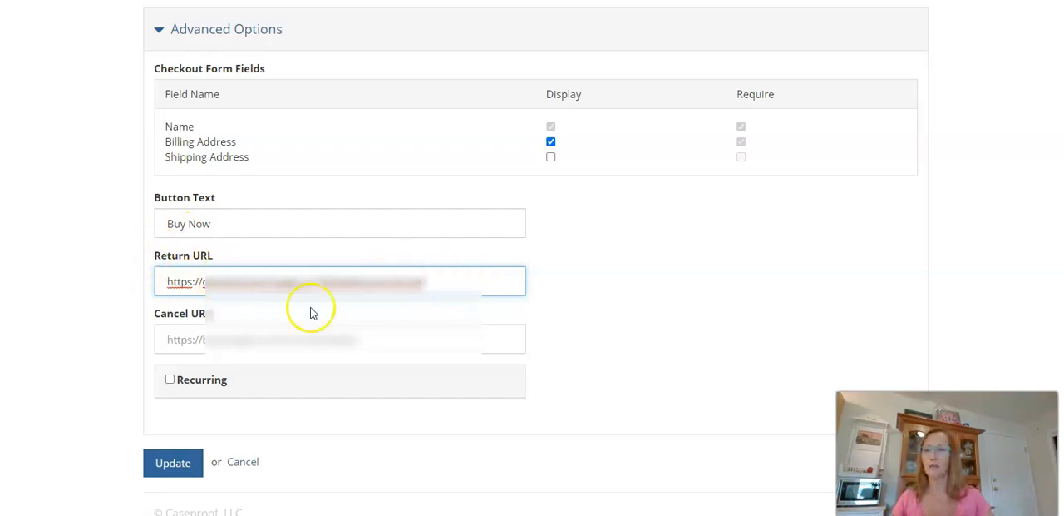
click(409, 341)
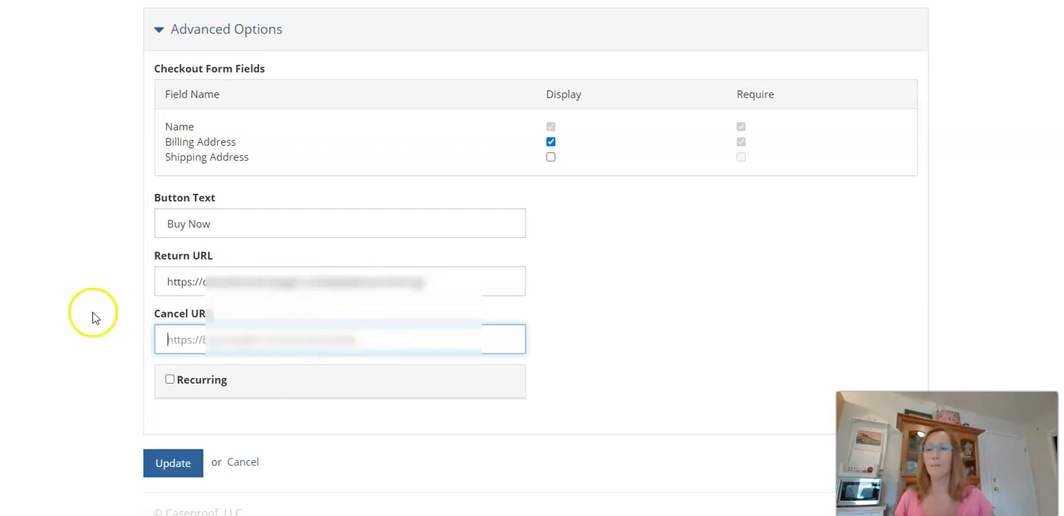
key(ctrl+v)
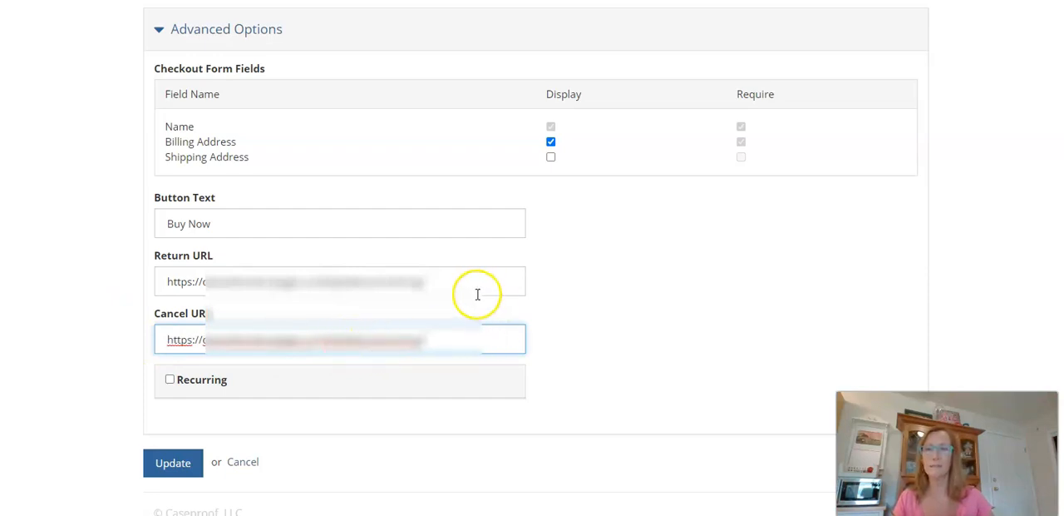
Try the Recurring option with a monthly period, check the trial period days setting, and turn Recurring off again.
click(170, 380)
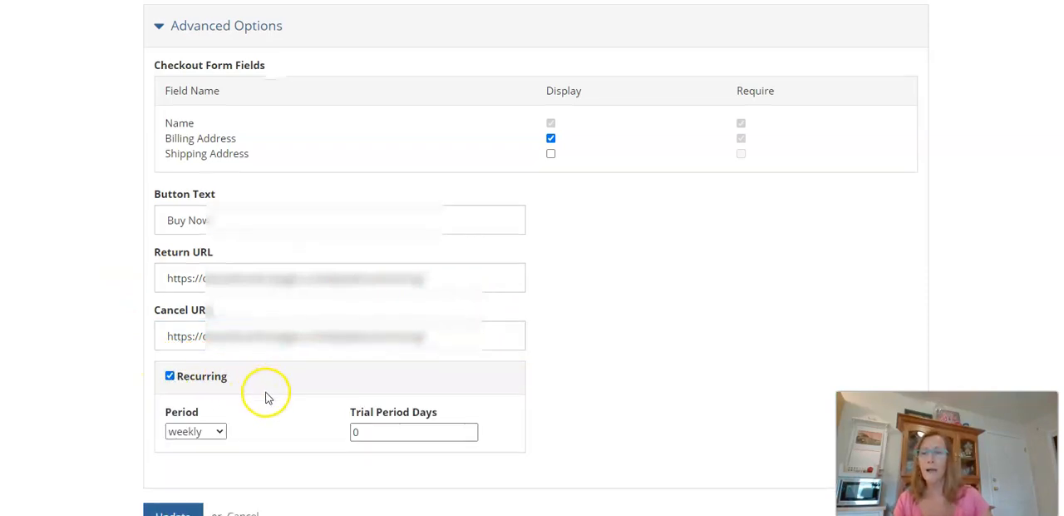
scroll(270, 391, down, 1)
click(217, 379)
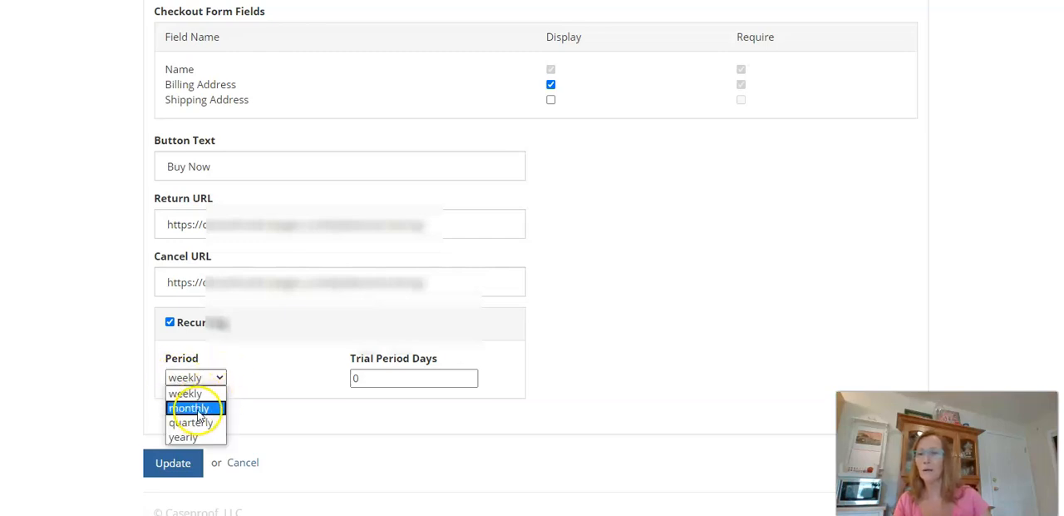
click(192, 408)
click(216, 379)
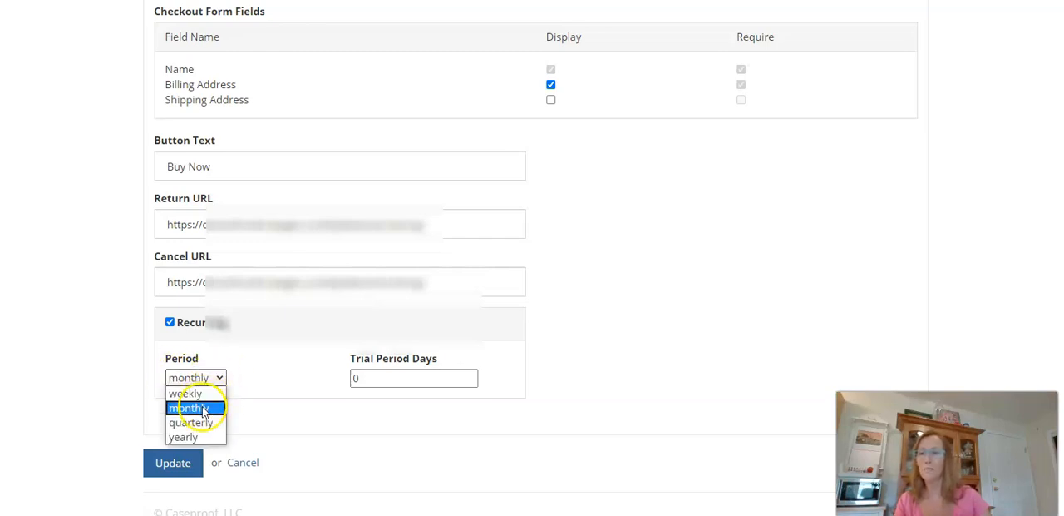
click(204, 376)
click(360, 380)
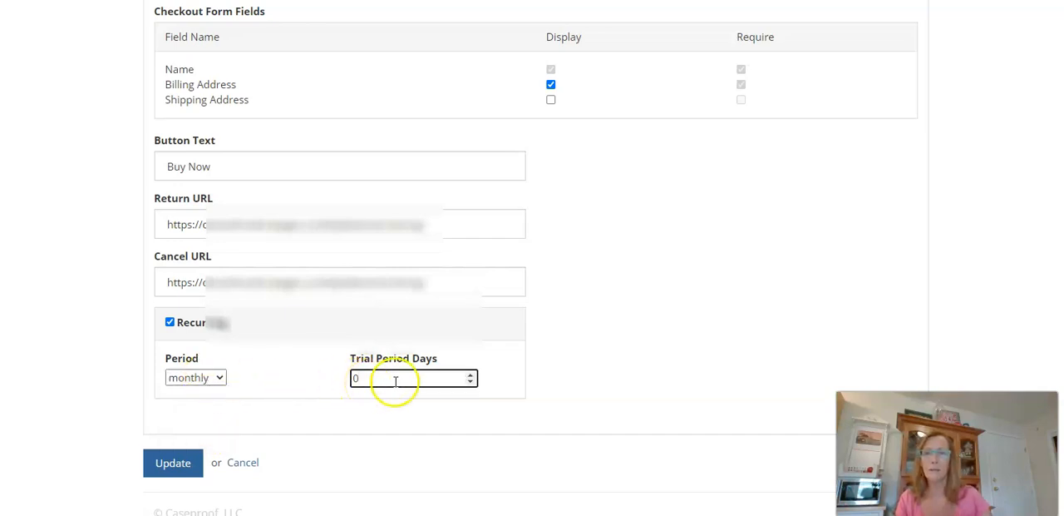
click(463, 379)
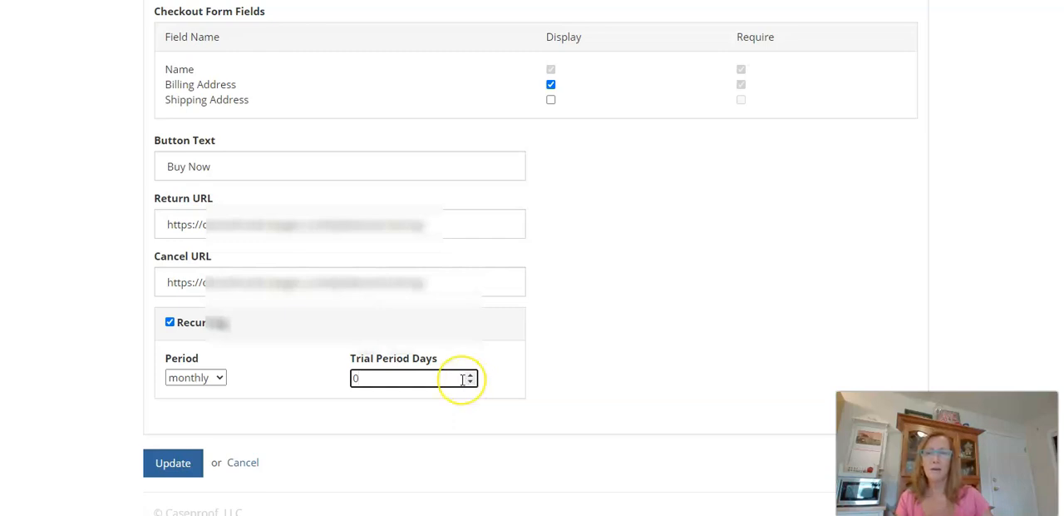
click(410, 380)
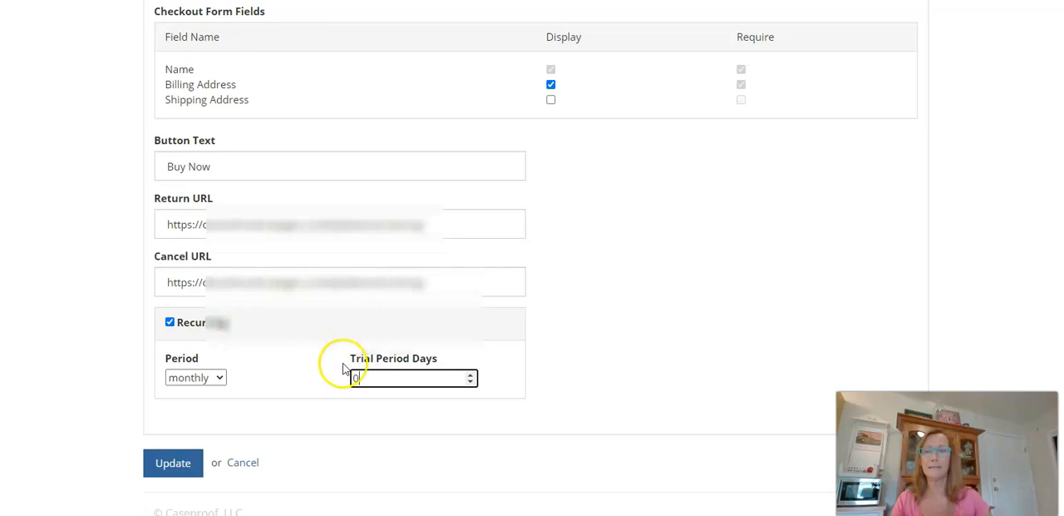
click(170, 323)
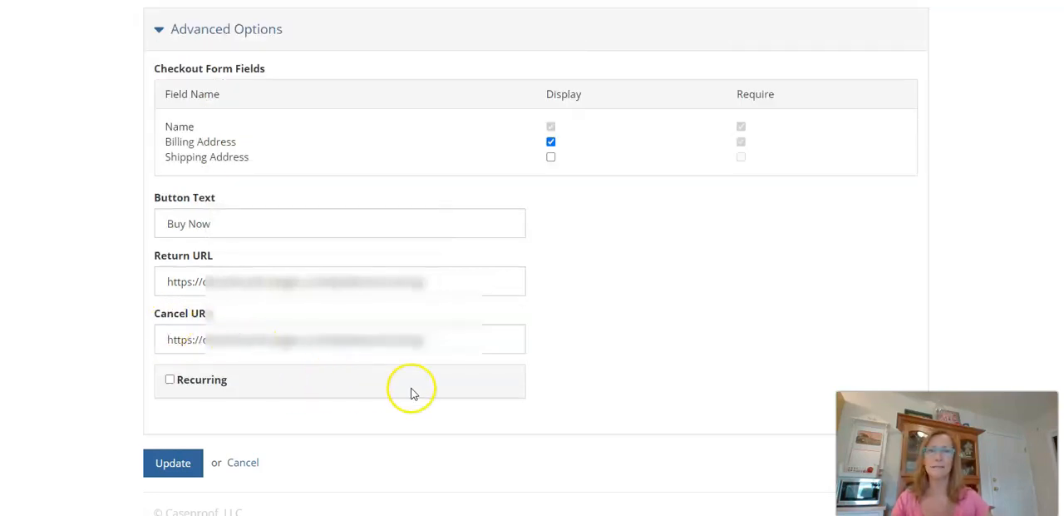
Clear the Cancel URL and Return URL and save the button's updated settings.
drag(456, 341, 138, 340)
key(BackSpace)
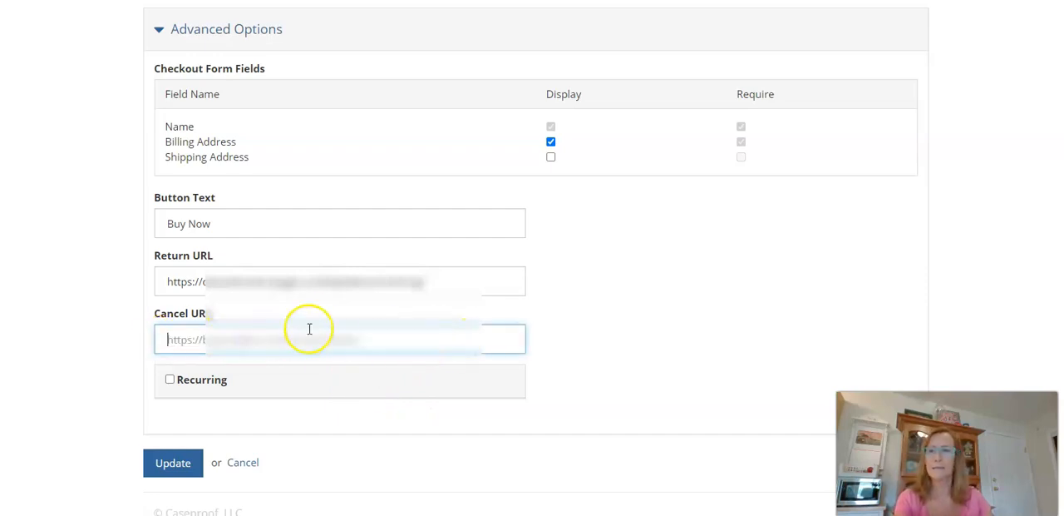
drag(435, 282, 135, 295)
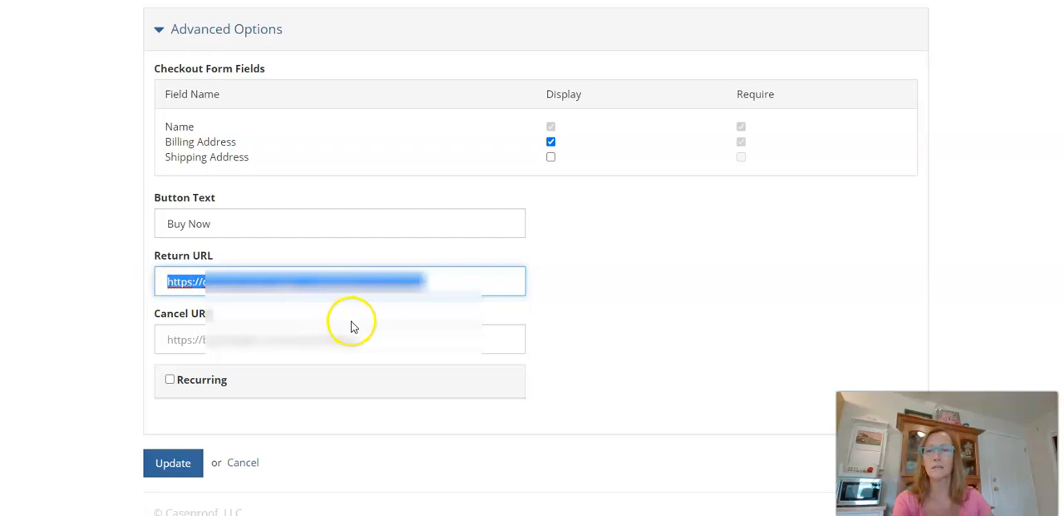
key(BackSpace)
scroll(388, 330, up, 1)
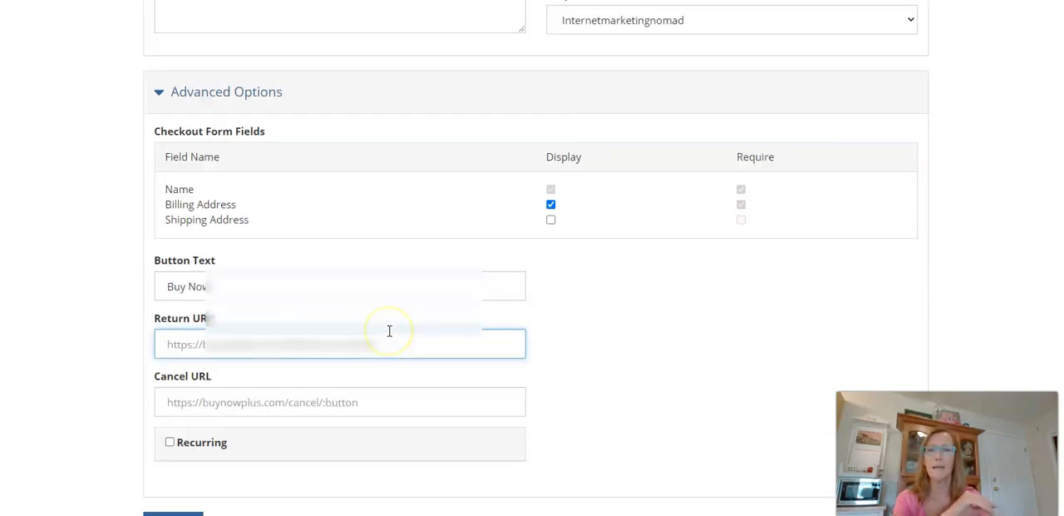
scroll(390, 333, down, 2)
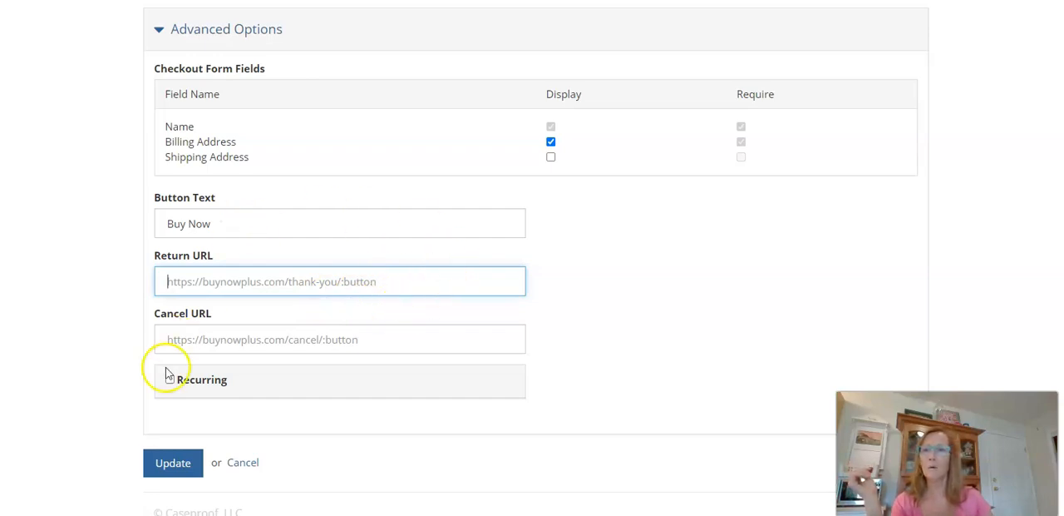
click(179, 464)
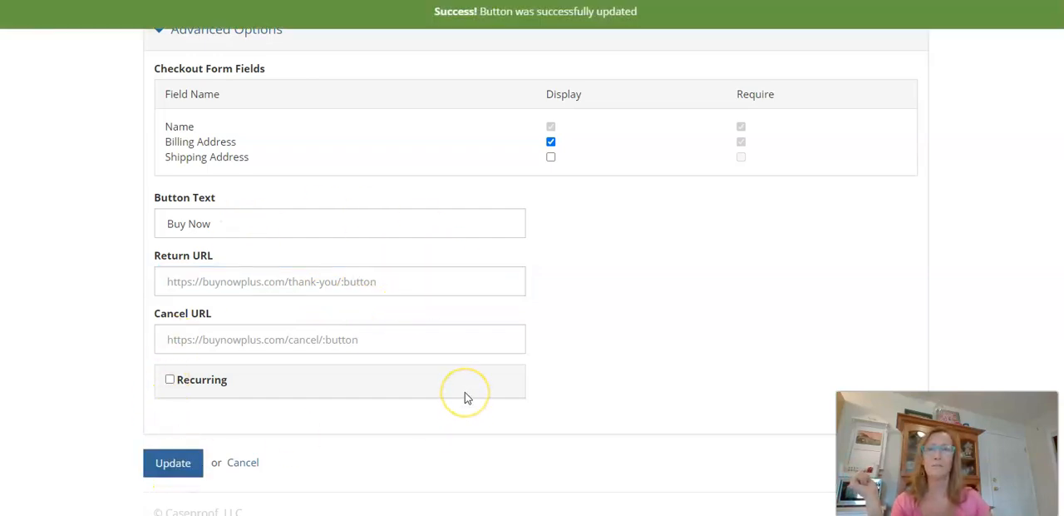
View the updated button's checkout page and examine its payment and billing address fields.
scroll(483, 390, up, 5)
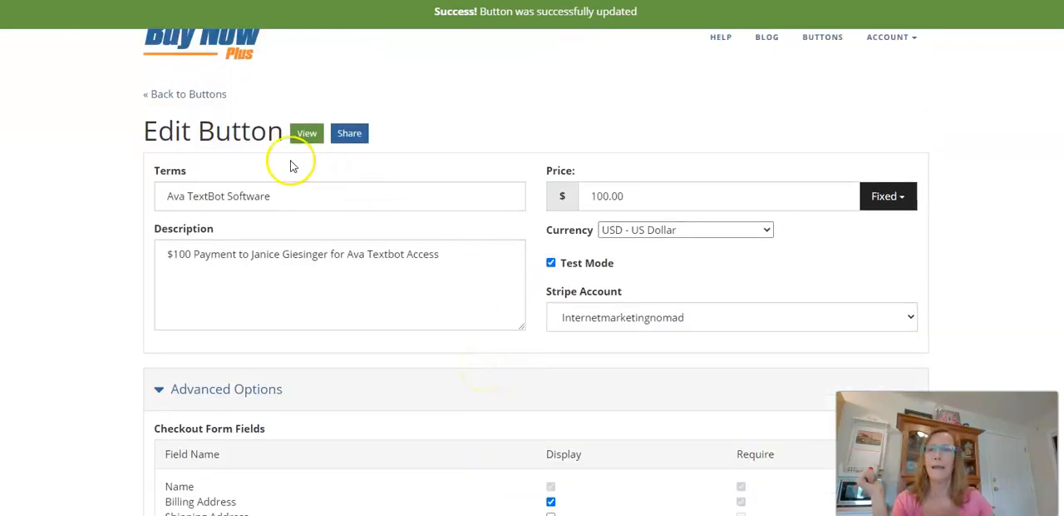
click(308, 134)
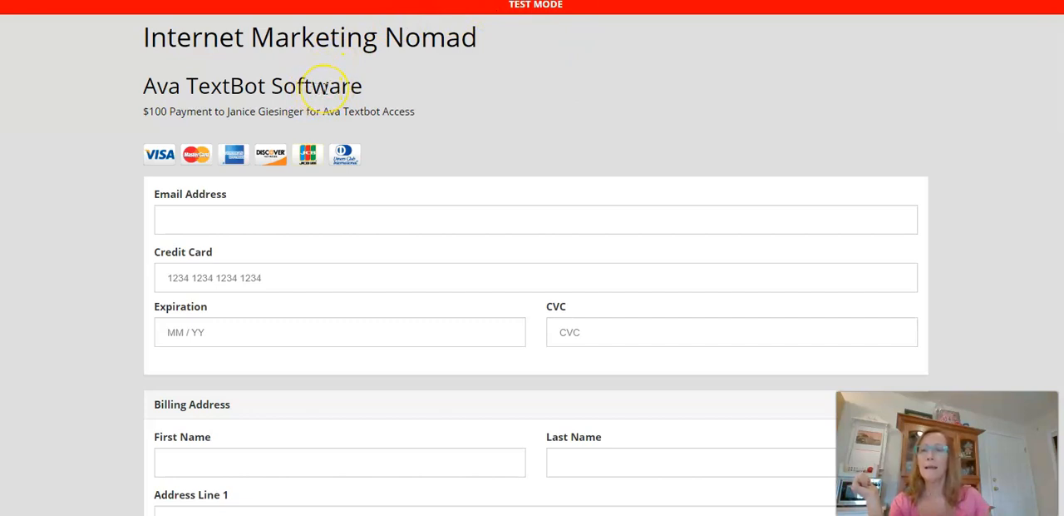
scroll(618, 185, down, 2)
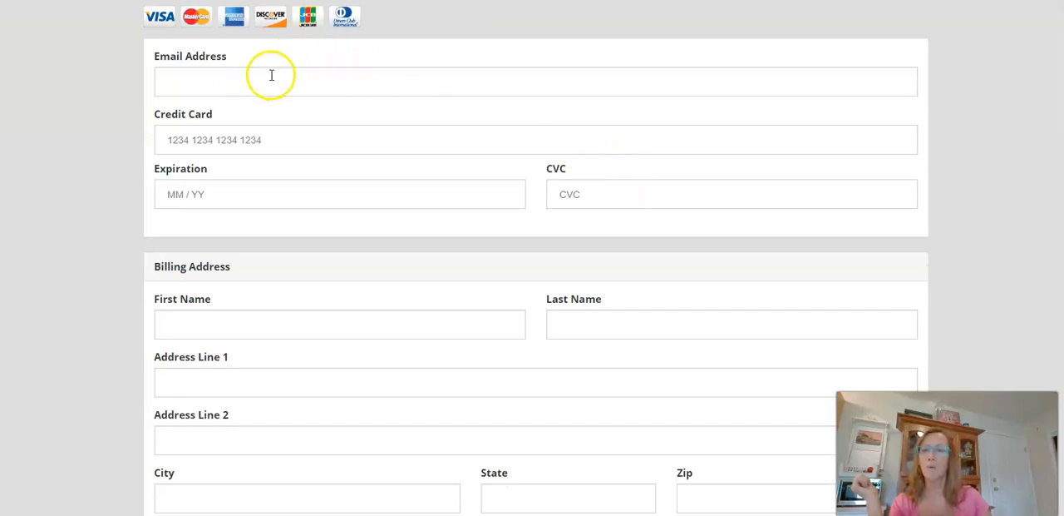
scroll(321, 83, down, 2)
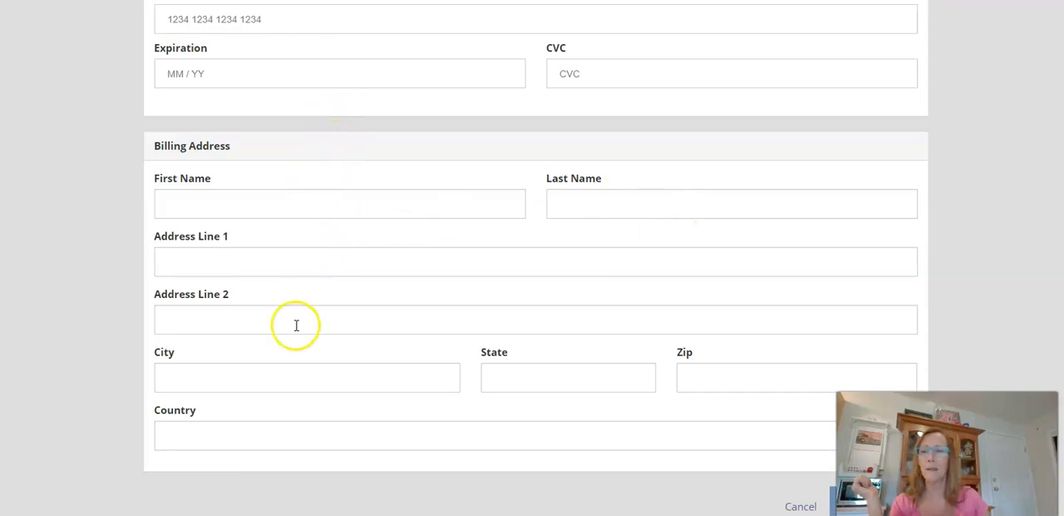
scroll(570, 297, up, 4)
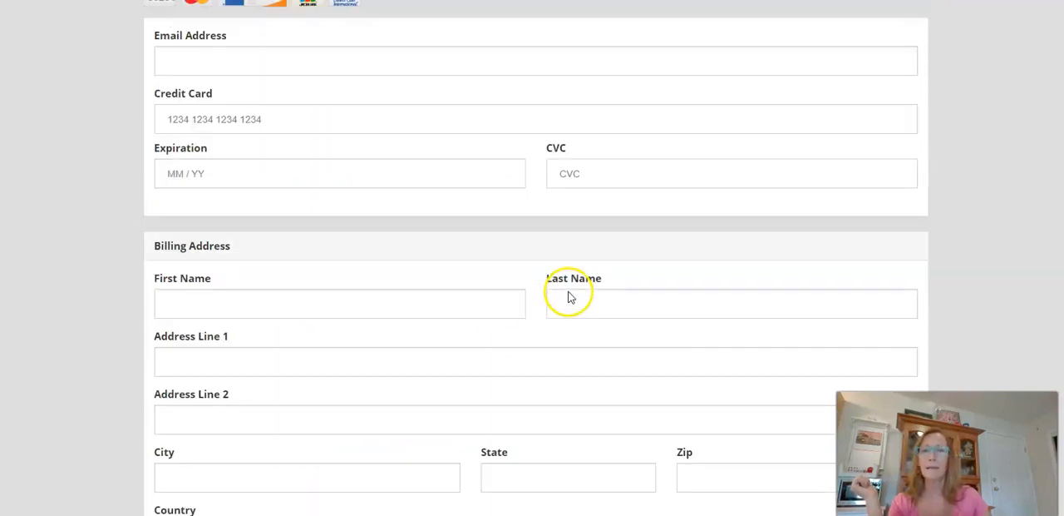
scroll(569, 179, down, 3)
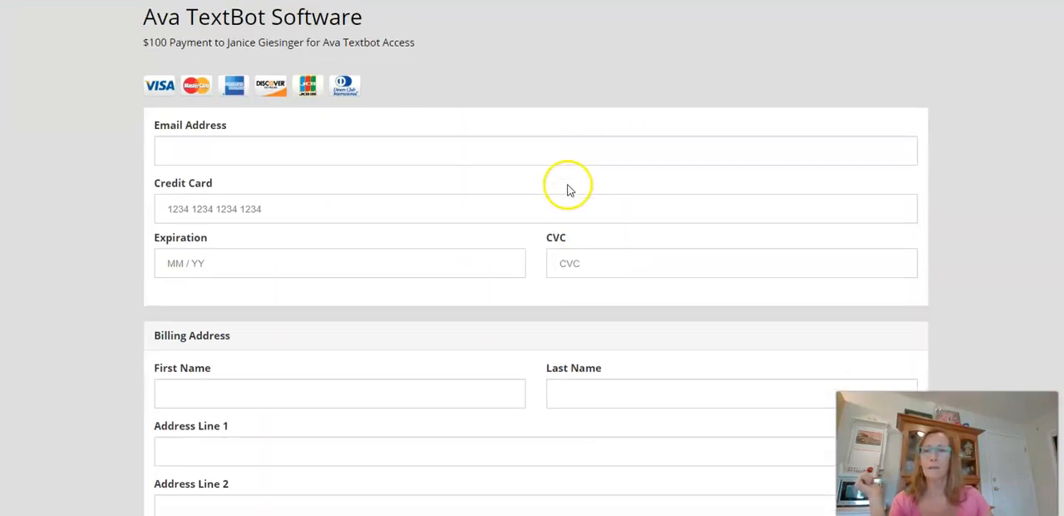
scroll(568, 182, up, 4)
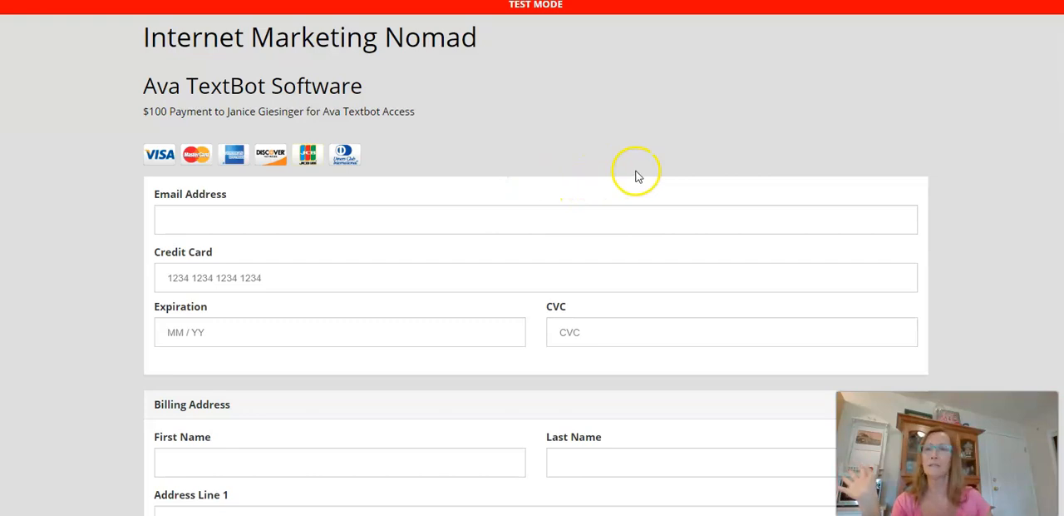
Return to the button list and open the Ava TextBot Software button for editing.
key(ctrl+shift+Tab)
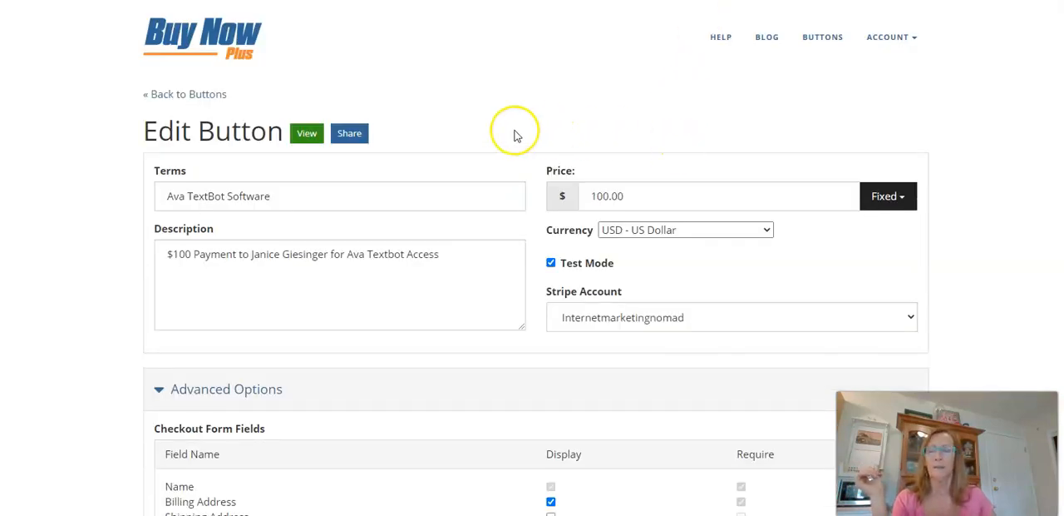
click(163, 102)
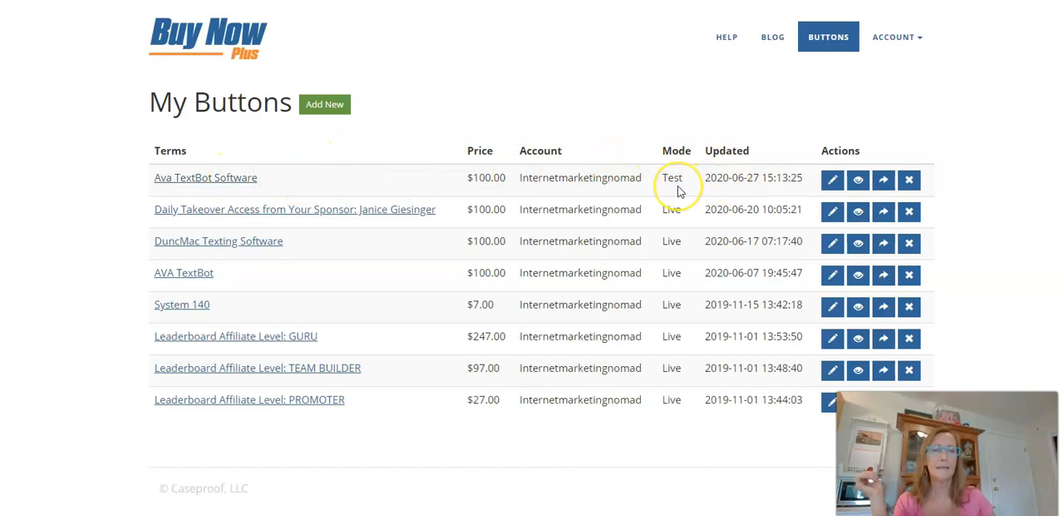
click(832, 181)
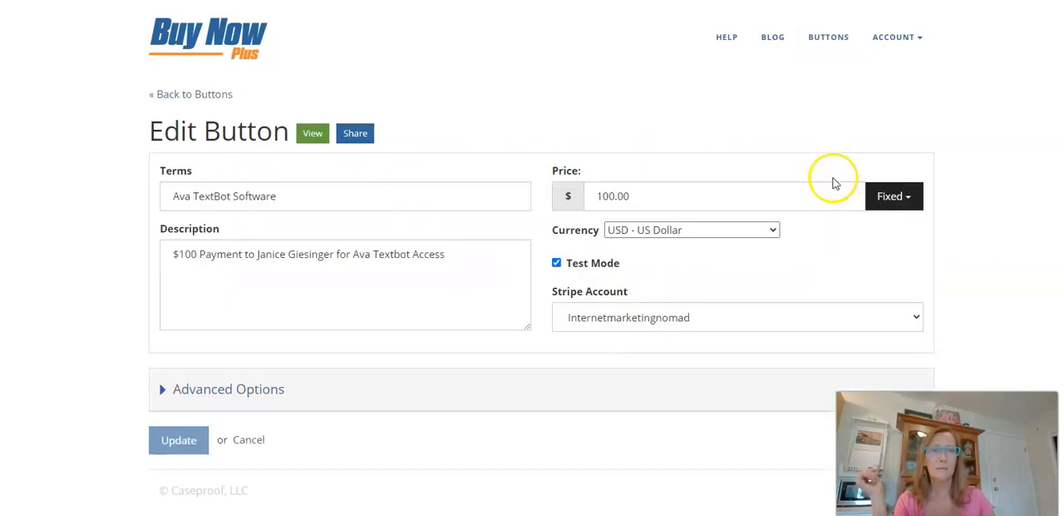
Turn off Test Mode for the Ava TextBot Software button, save the update and return to the button list.
click(556, 262)
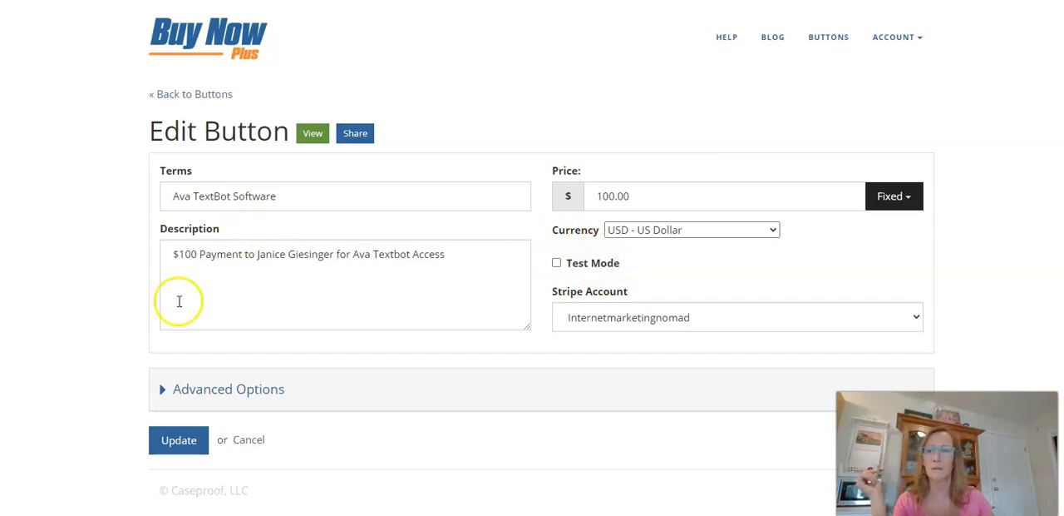
click(178, 439)
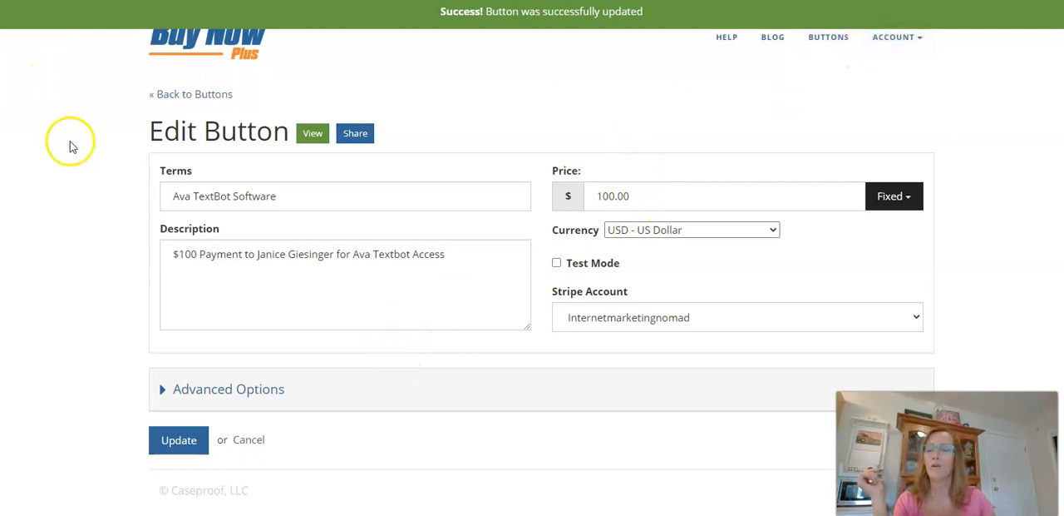
click(159, 94)
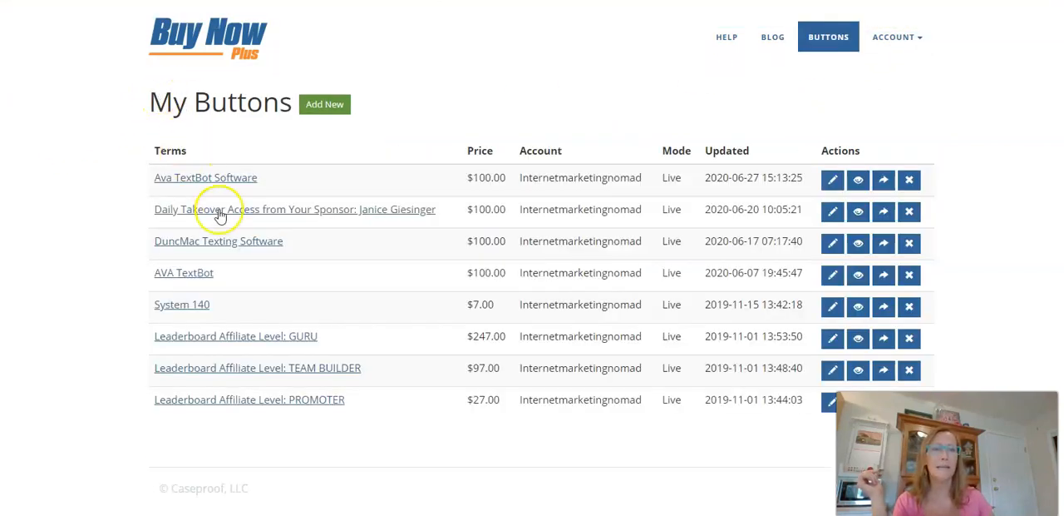
Open the sharing options of the Ava TextBot Software button and select its payment link.
click(883, 181)
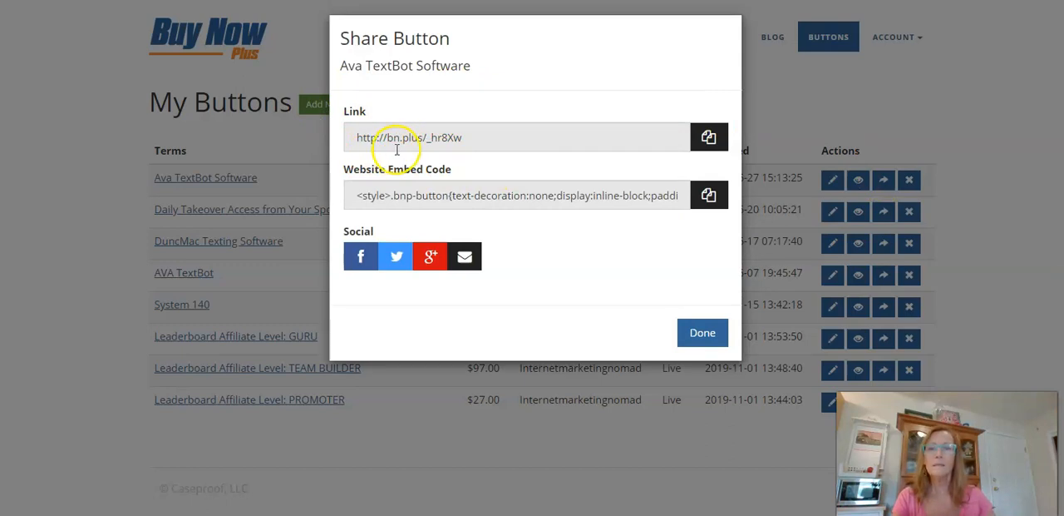
click(428, 200)
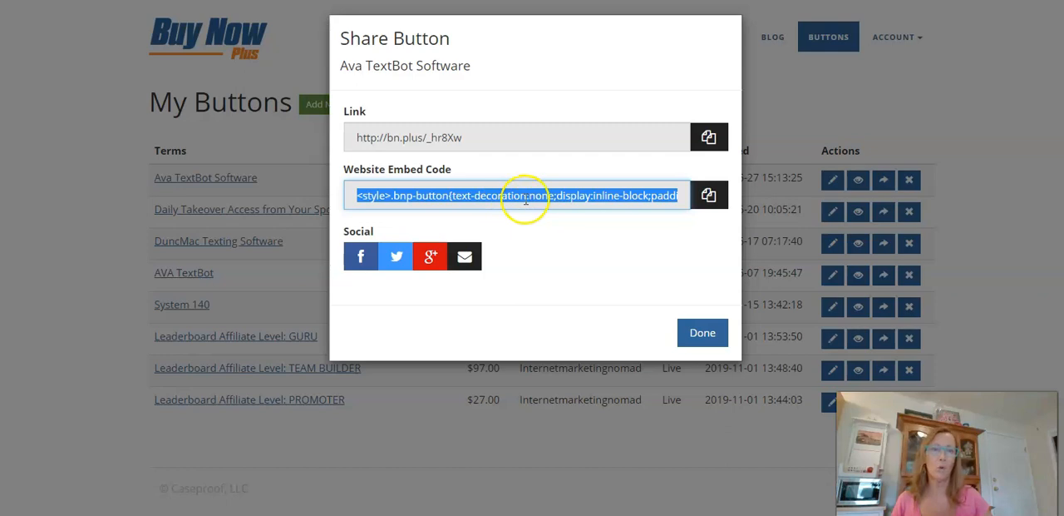
click(495, 133)
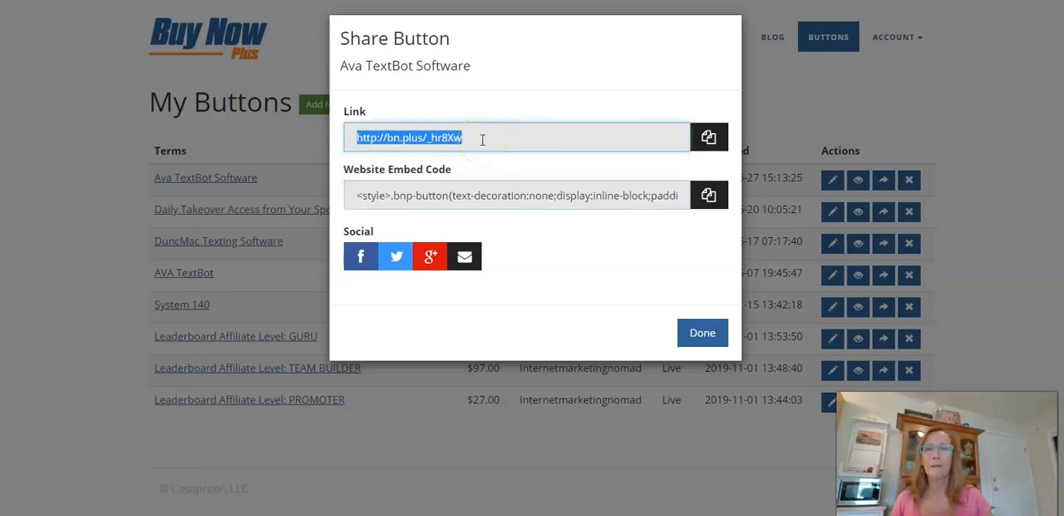
click(492, 139)
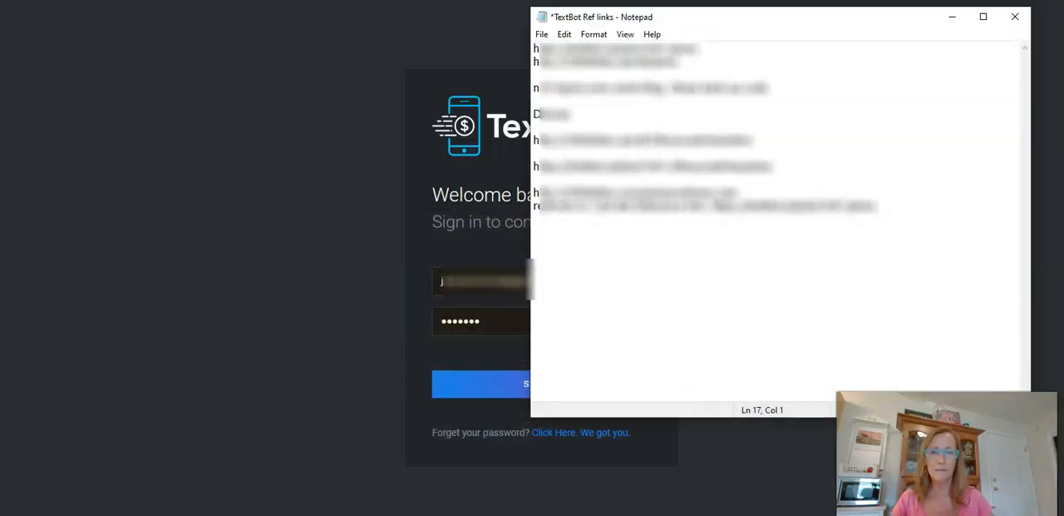
Switch to TextBot.ai in the browser and sign in to the back office with the saved credentials.
click(213, 308)
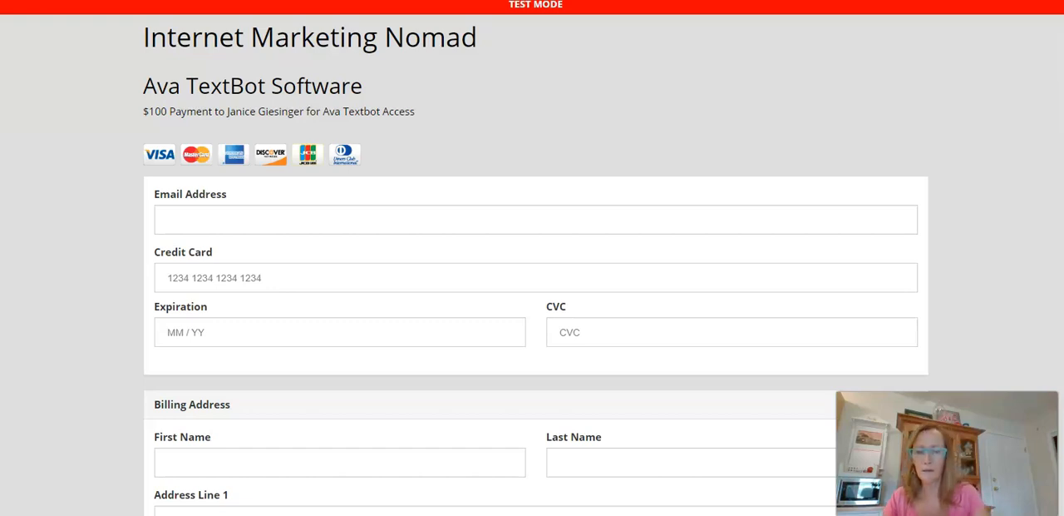
text(text)
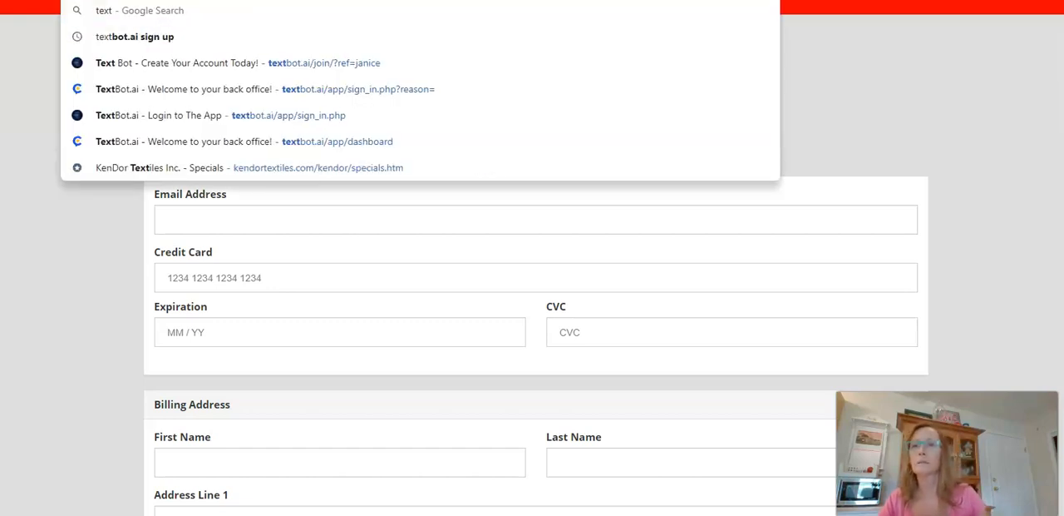
key(Return)
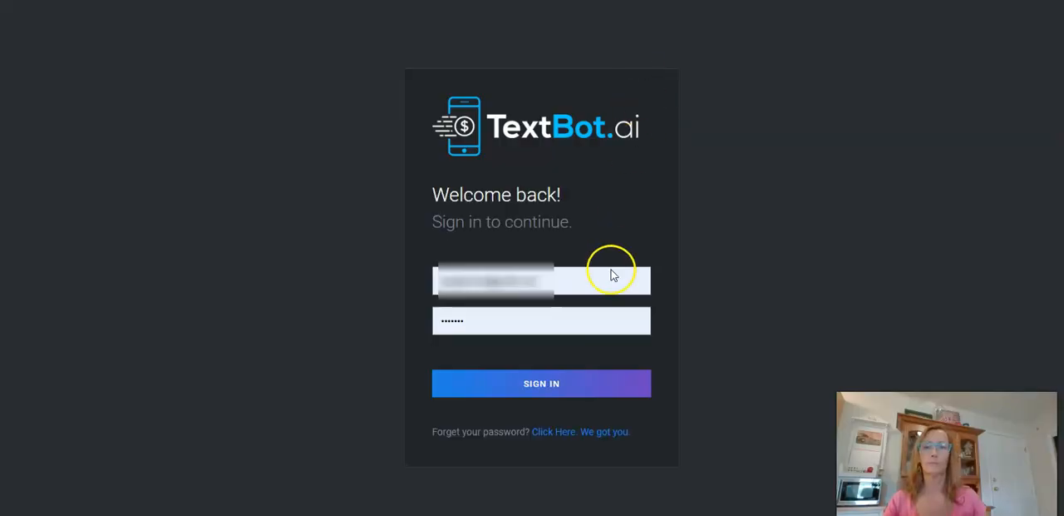
click(537, 383)
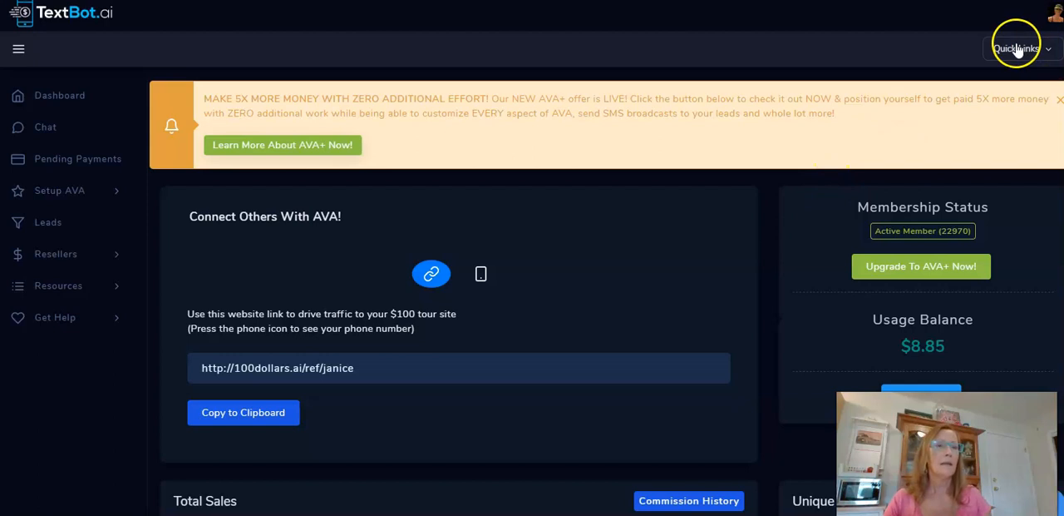
Open the account profile's payment methods and examine the Credit Card ($100) field where the payment link belongs.
click(1052, 18)
click(1003, 52)
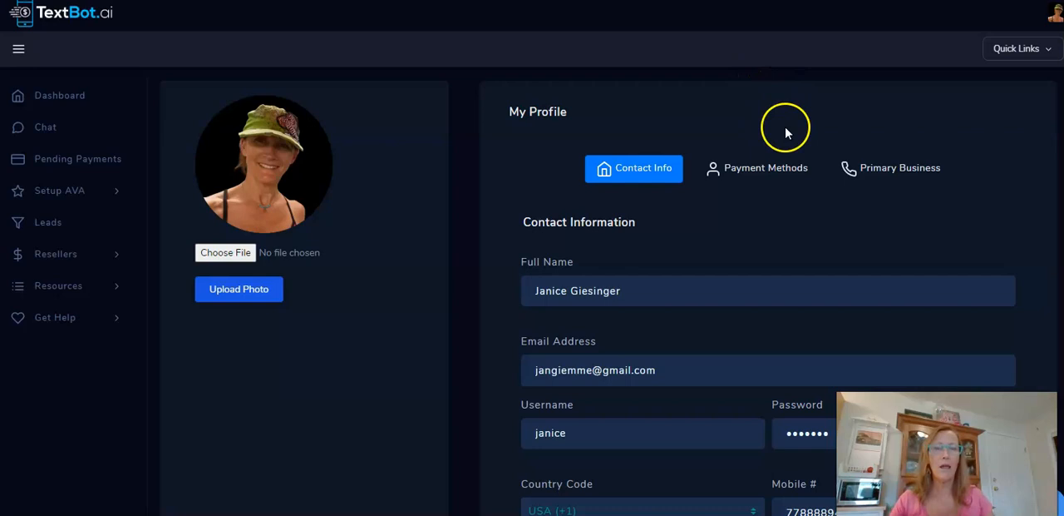
click(782, 171)
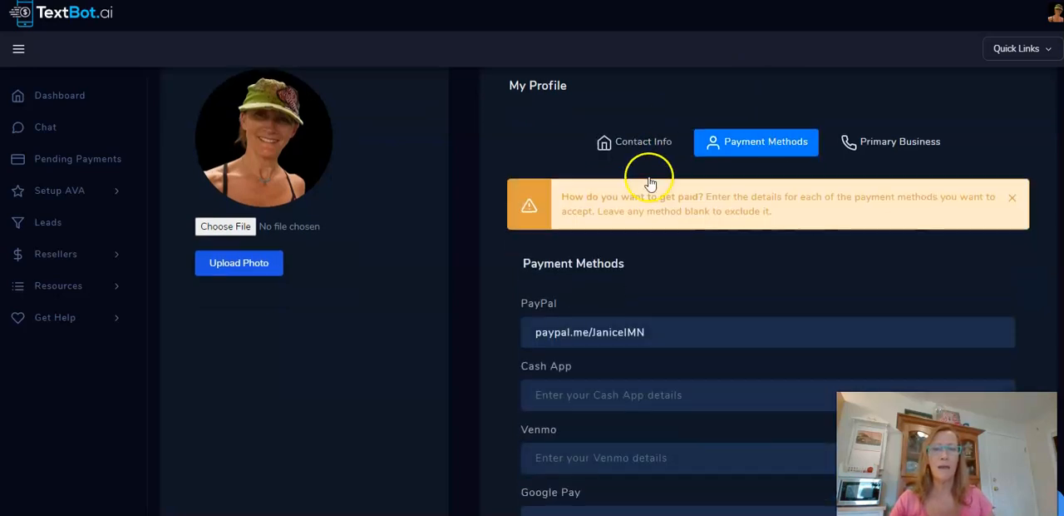
scroll(648, 178, down, 5)
scroll(650, 184, down, 1)
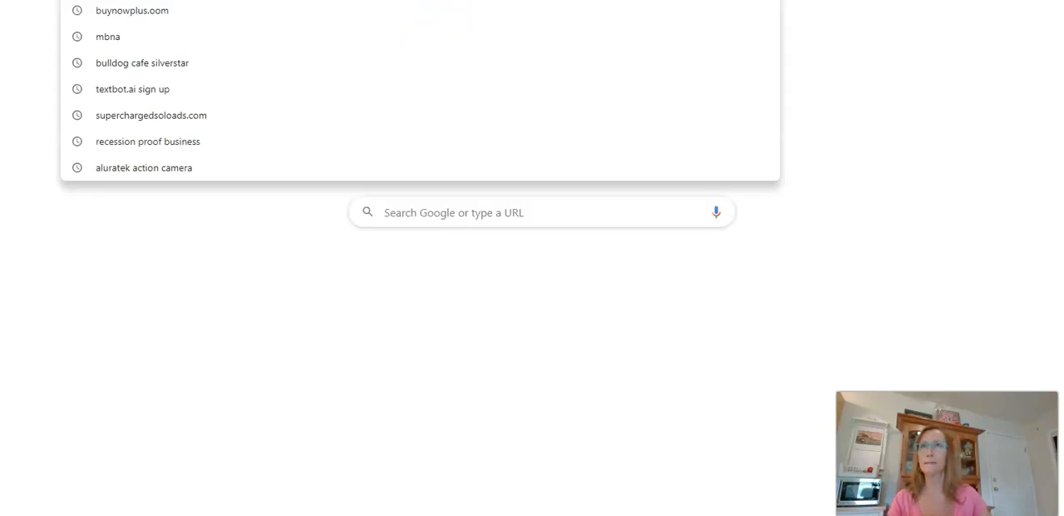
Open the seller's own website, examine its GDLC landing page, and return to the TextBot.ai payment methods.
text(earnw)
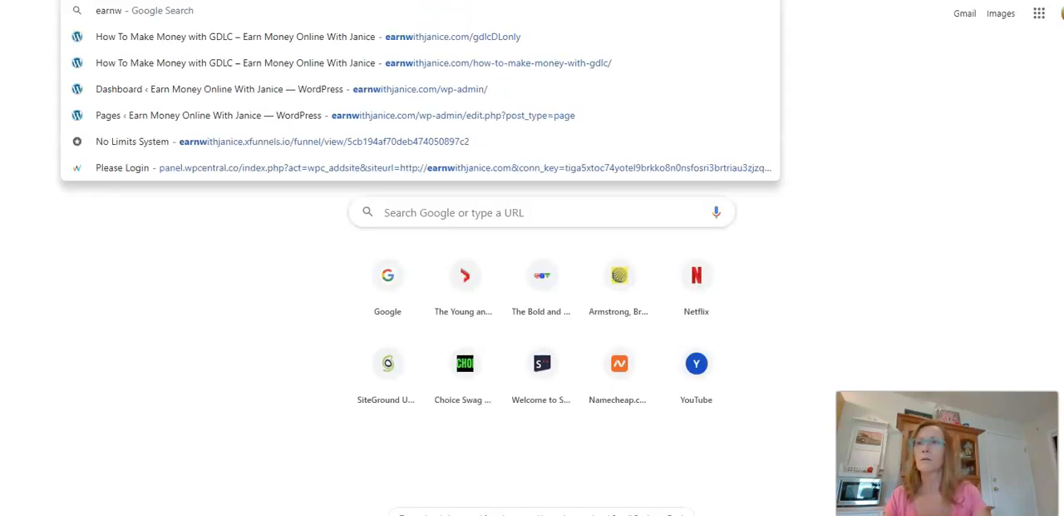
text(ithjanice.com)
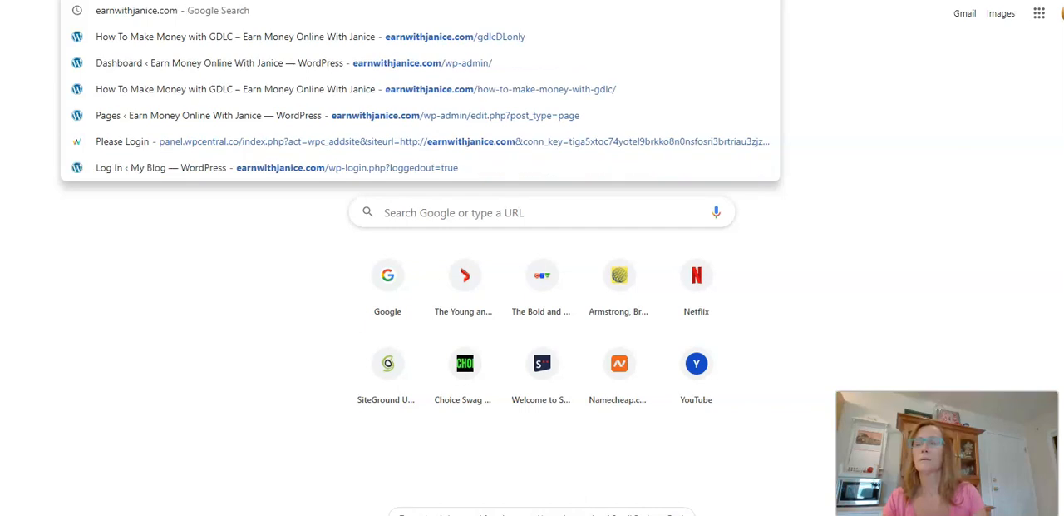
key(Return)
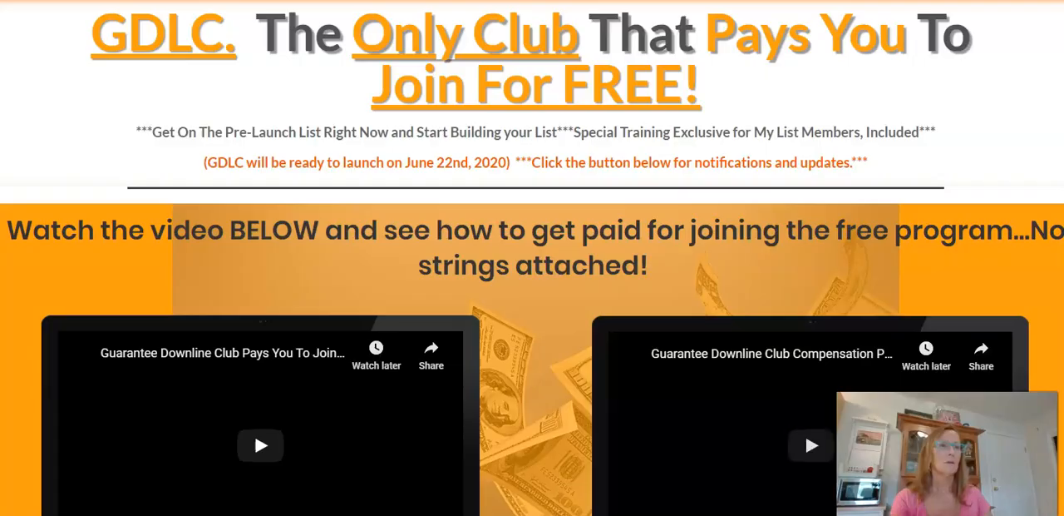
scroll(532, 258, down, 10)
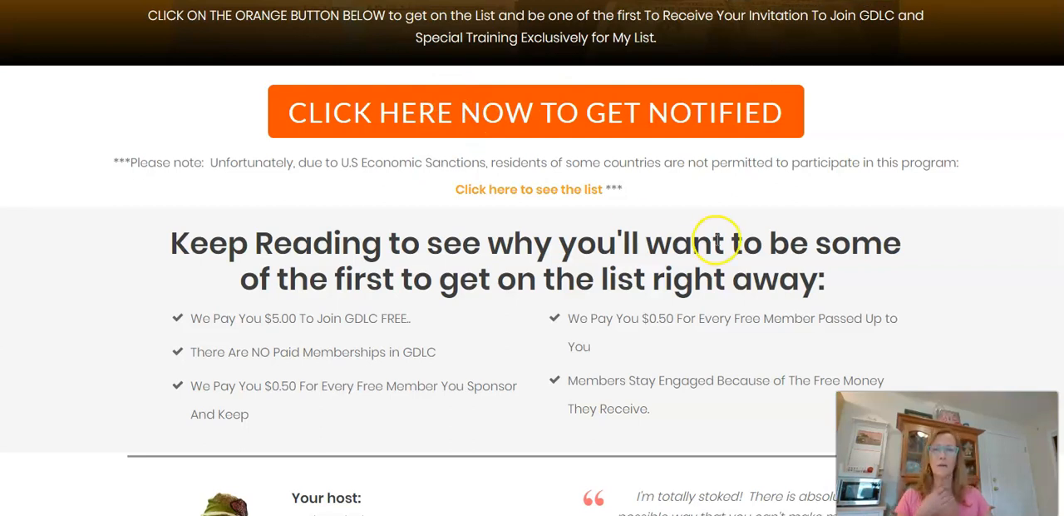
scroll(721, 245, up, 1)
scroll(723, 256, up, 4)
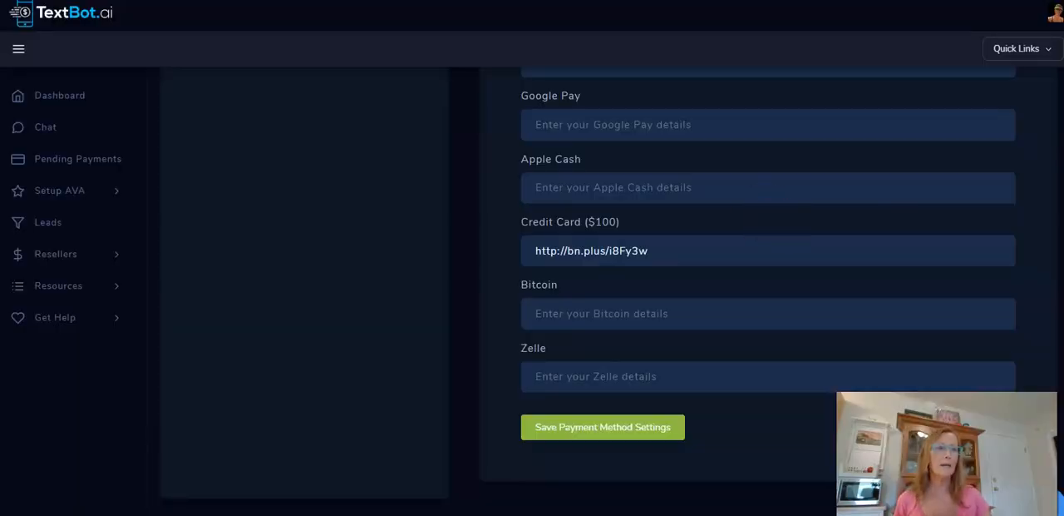
scroll(769, 291, up, 6)
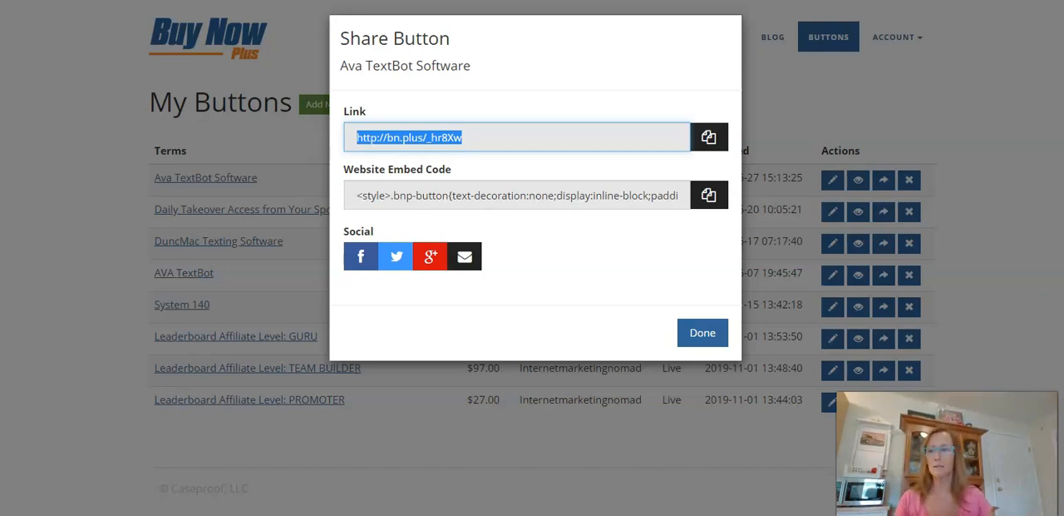
Close the sharing options, delete the Ava TextBot Software button, and return to the button list.
click(698, 333)
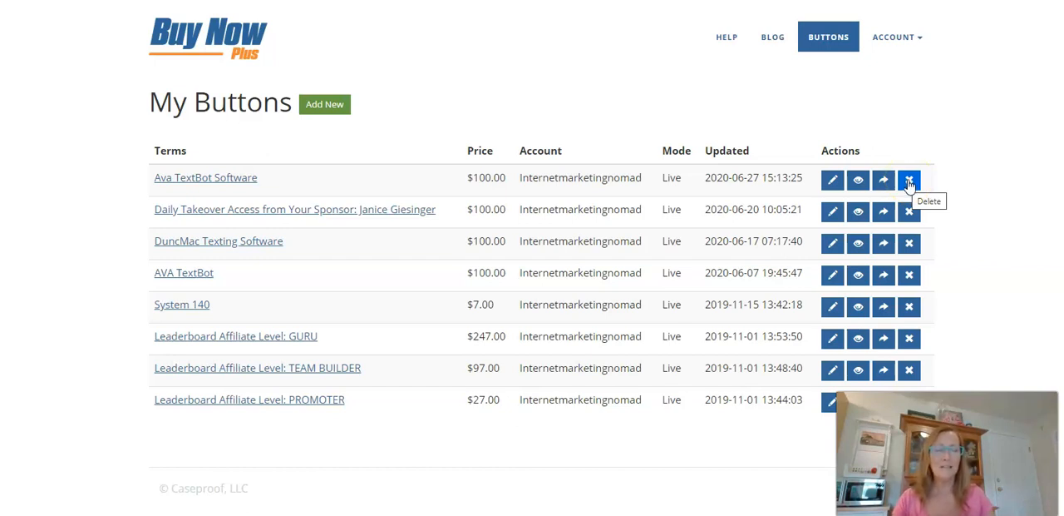
click(909, 181)
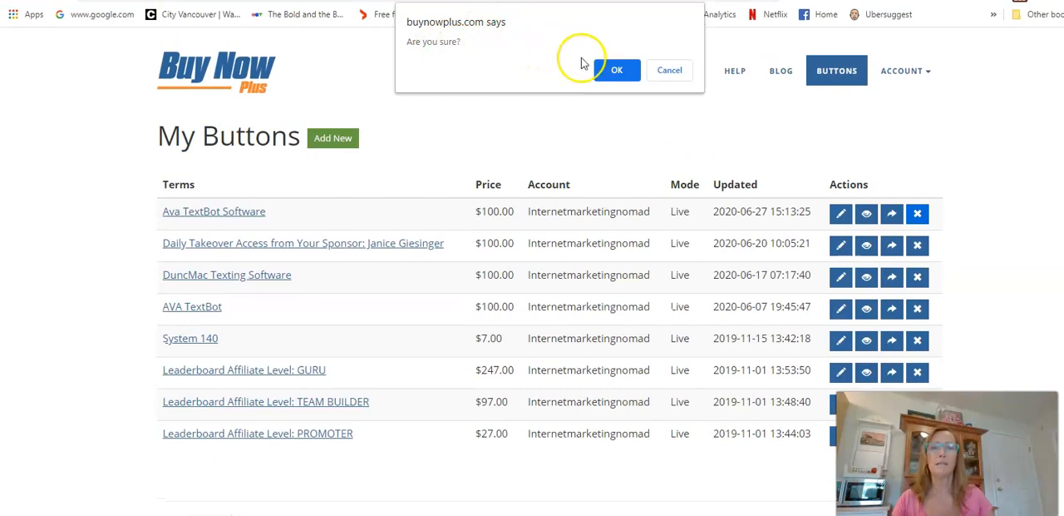
click(617, 70)
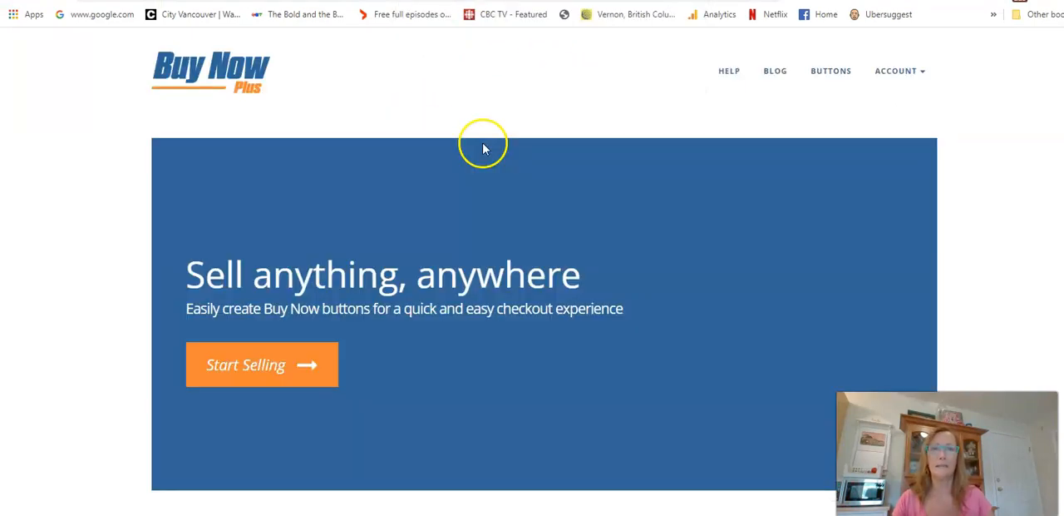
scroll(580, 218, down, 3)
scroll(606, 261, up, 3)
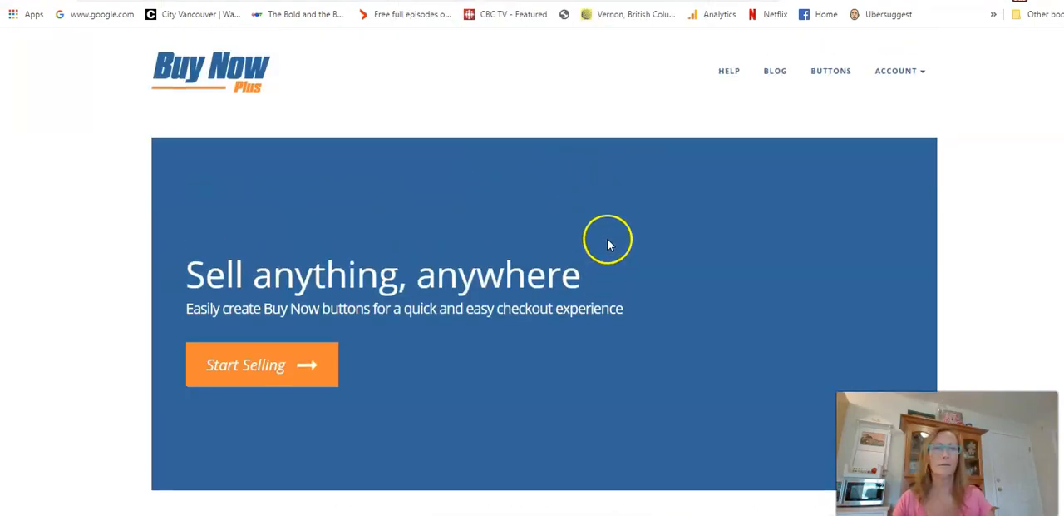
click(815, 77)
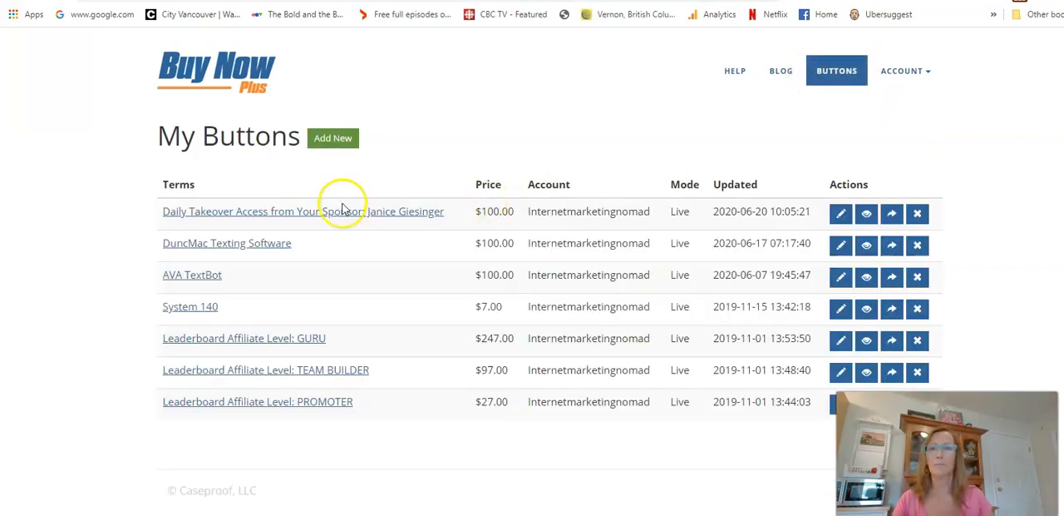